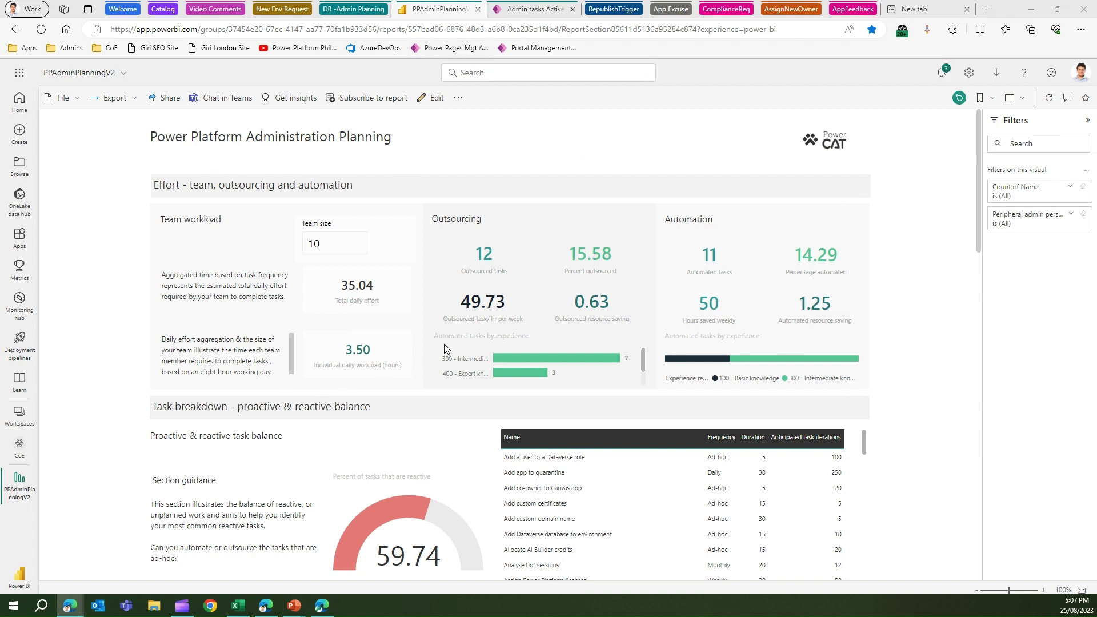
# - Widen the Product or service column in the Active Admin tasks list so full product names show
pyautogui.click(518, 11)
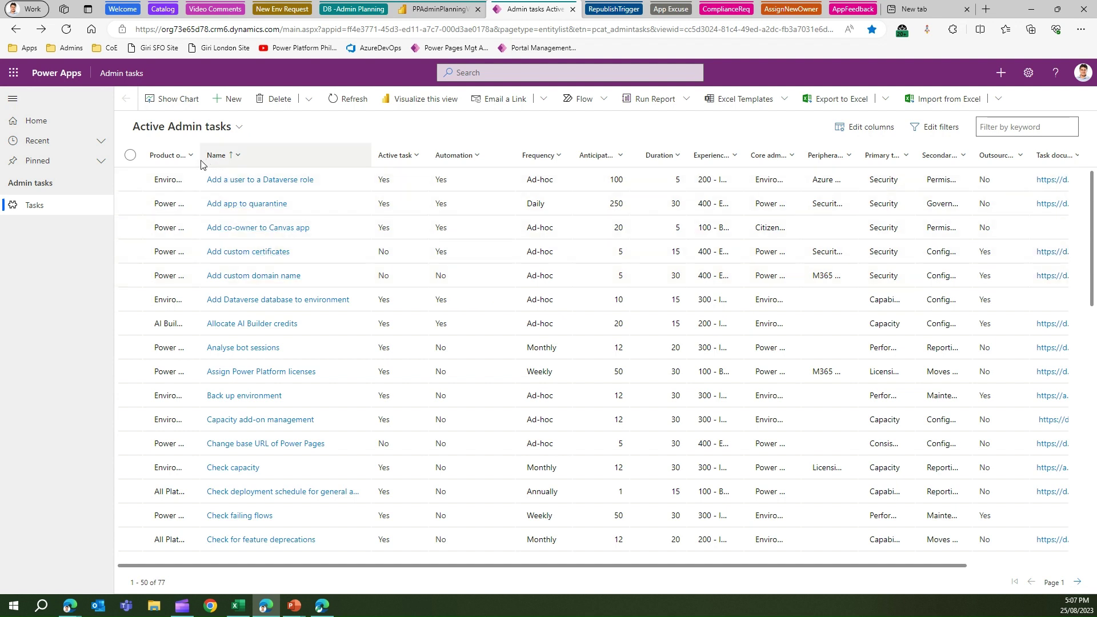
pyautogui.moveTo(198, 158); pyautogui.dragTo(238, 160)
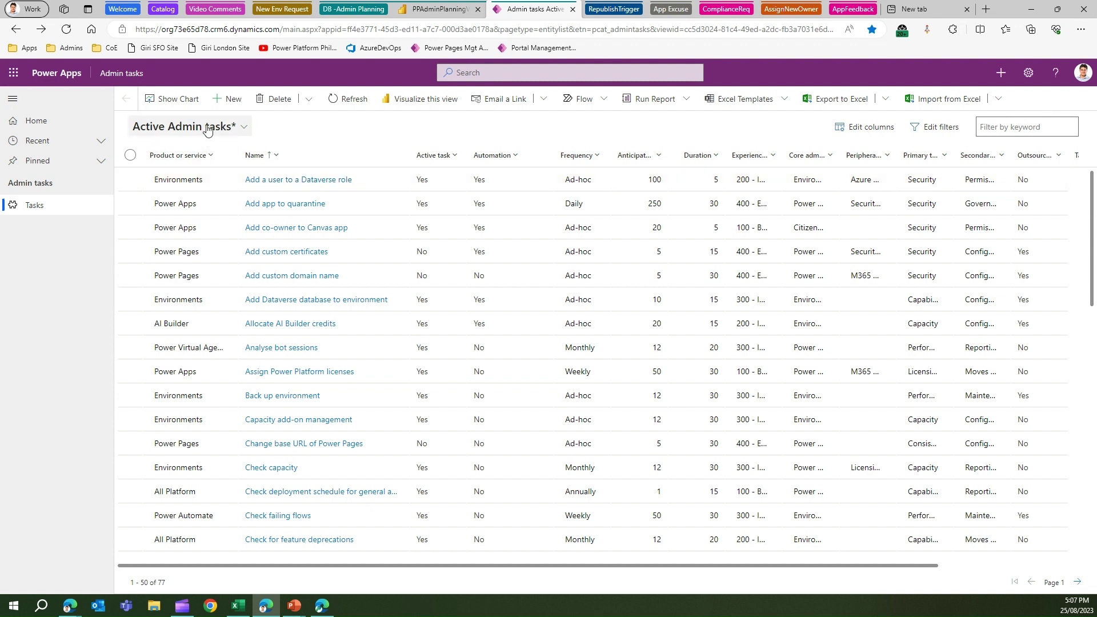
pyautogui.click(272, 180)
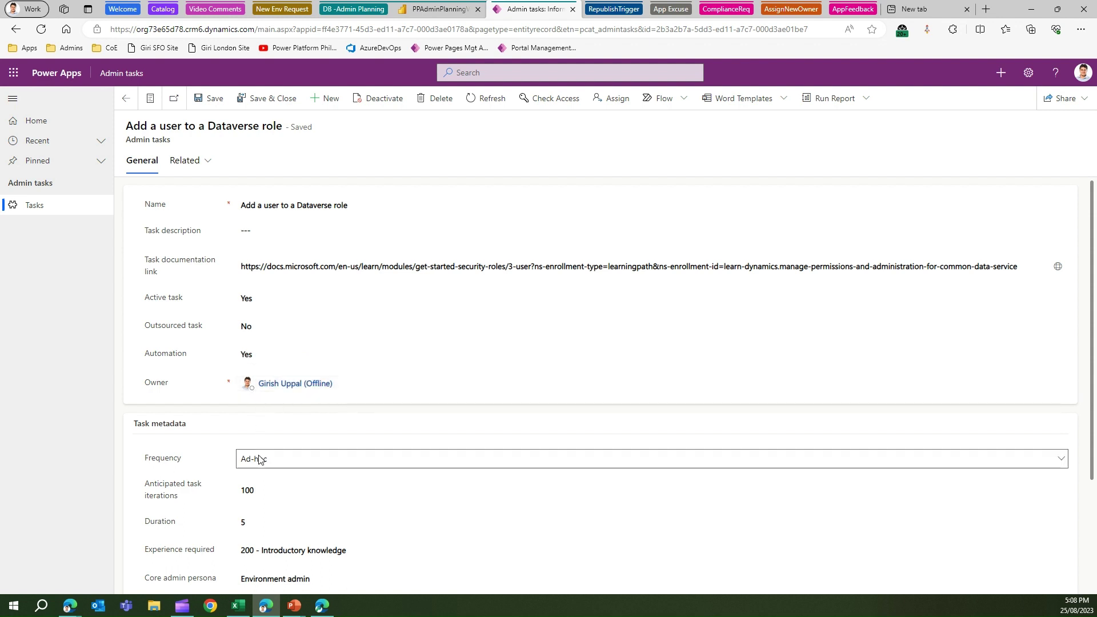
pyautogui.click(277, 460)
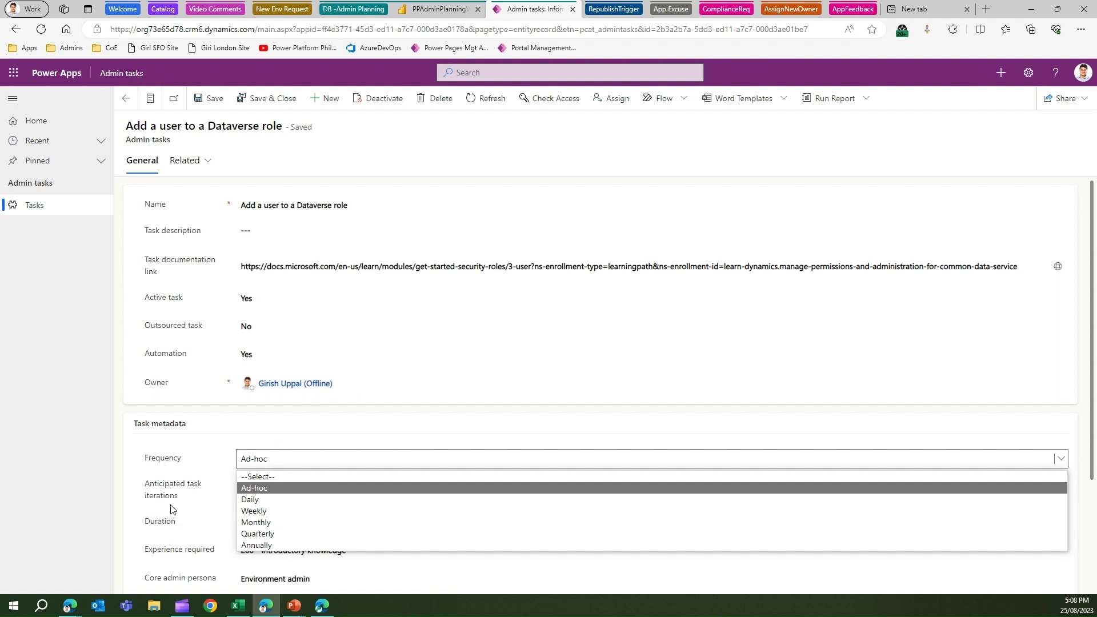
pyautogui.press('Up')
pyautogui.click(121, 453)
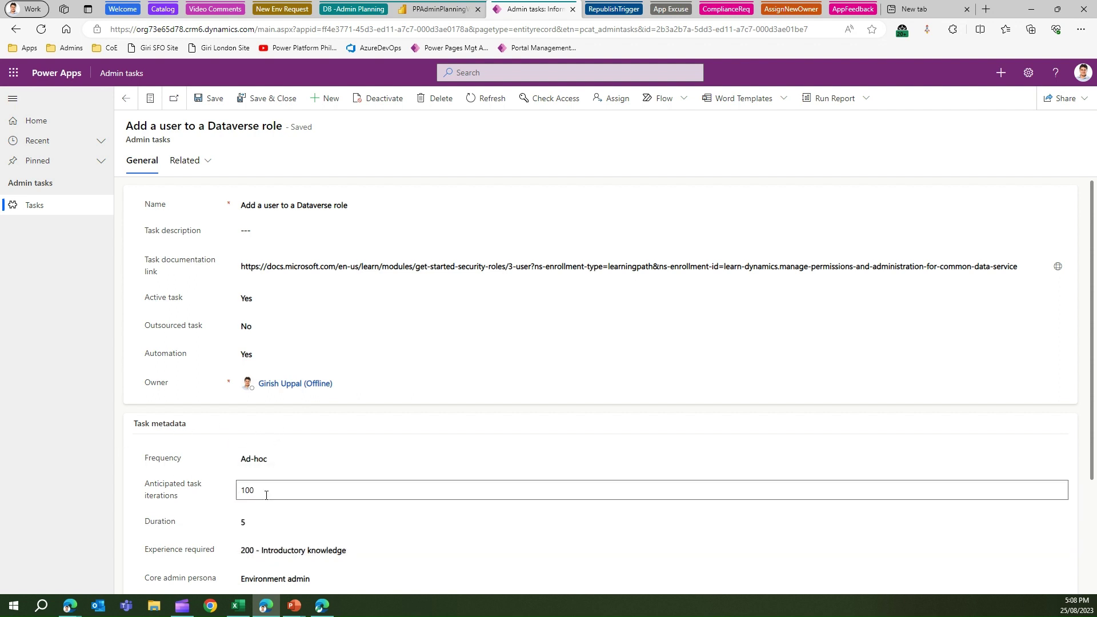
pyautogui.click(275, 462)
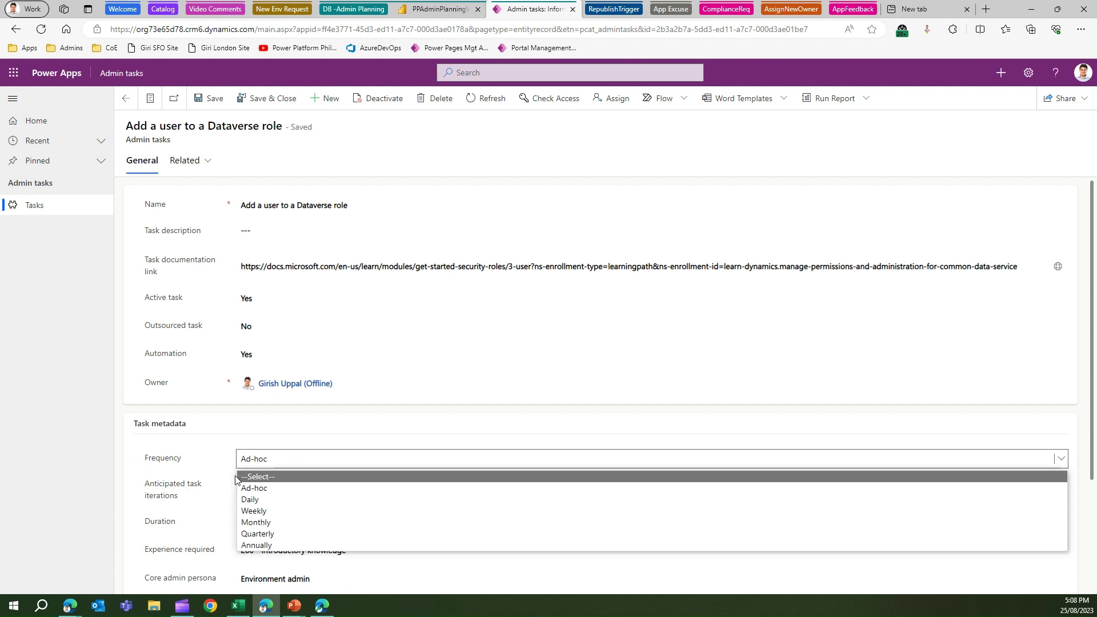
pyautogui.click(153, 453)
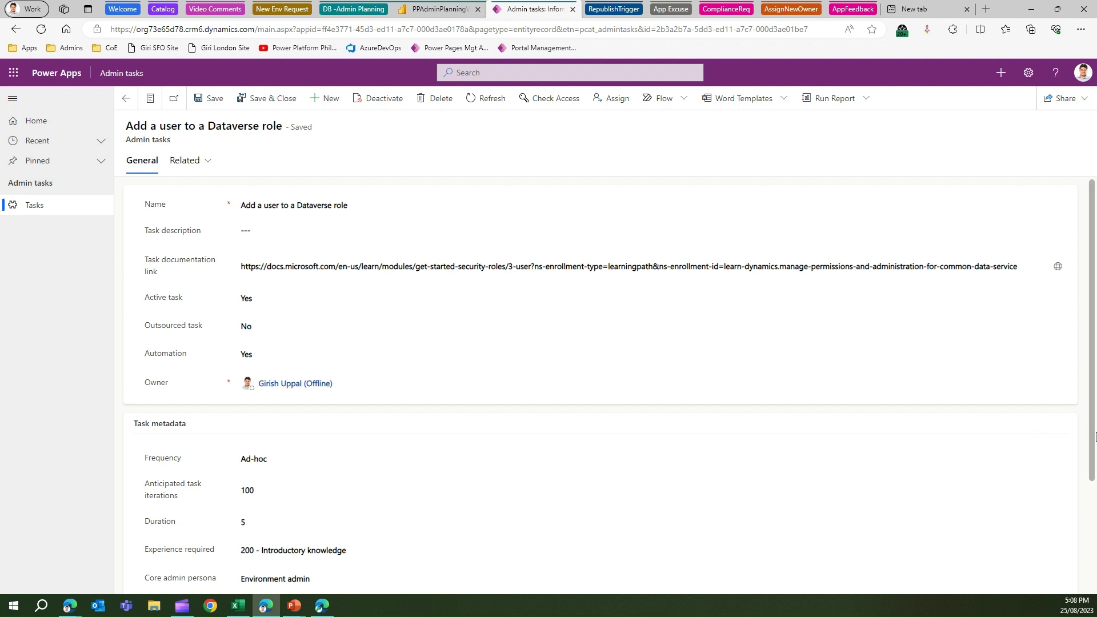
pyautogui.scroll(-2, 1095, 436)
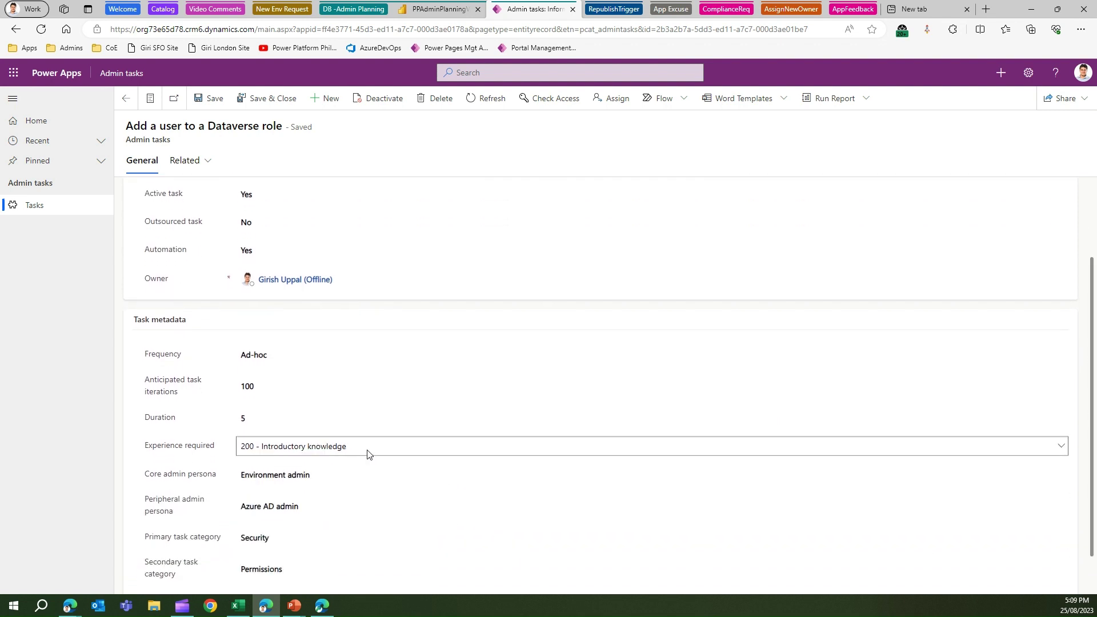
pyautogui.click(368, 454)
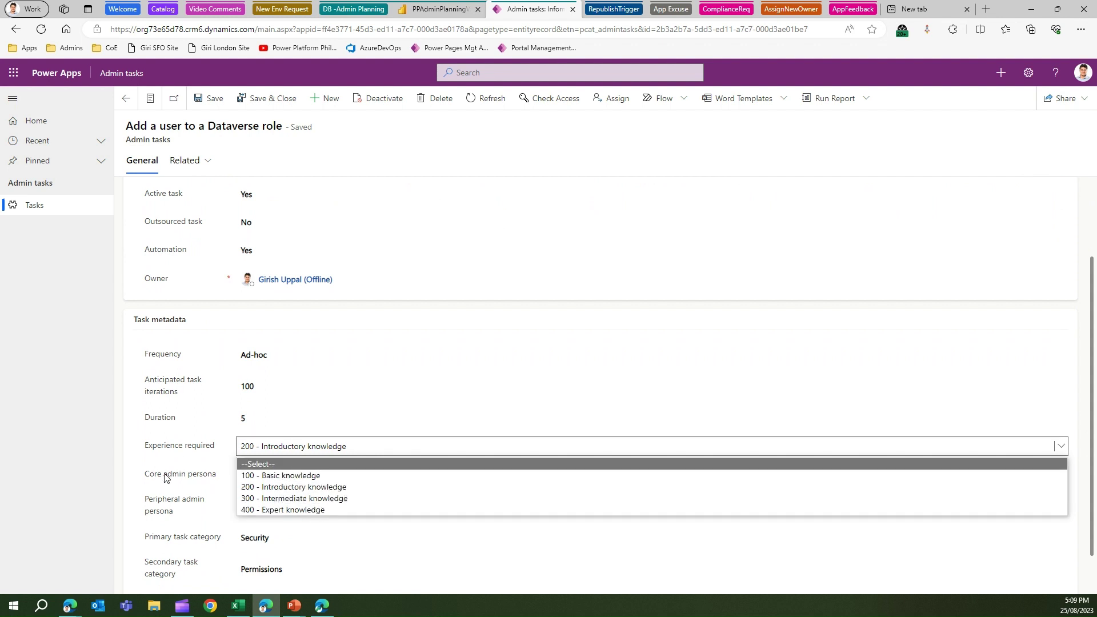
pyautogui.click(132, 464)
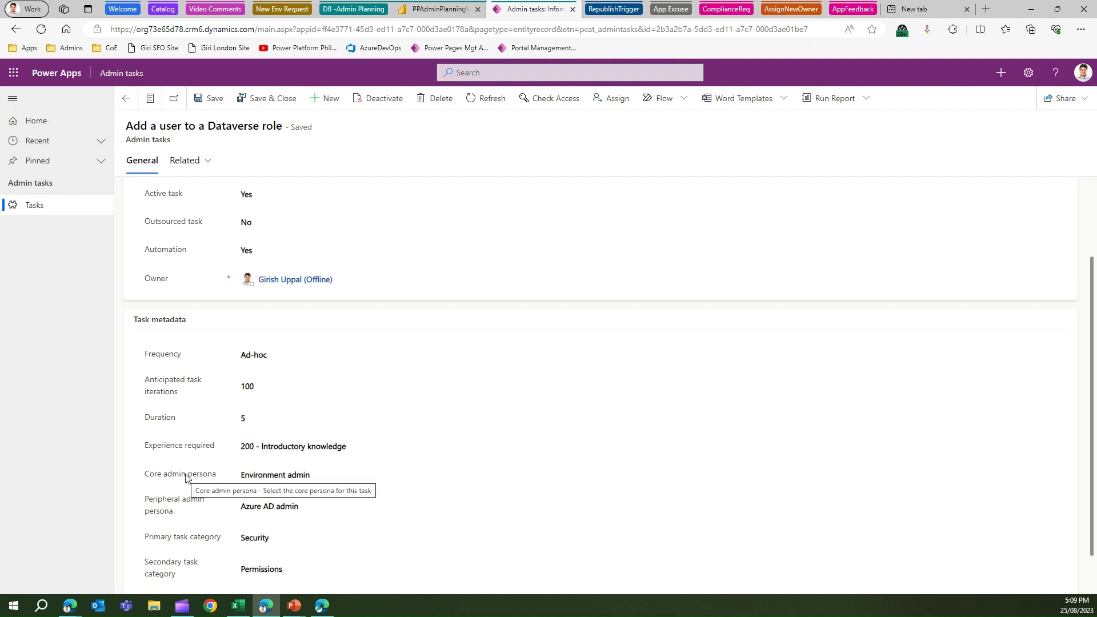
pyautogui.click(323, 479)
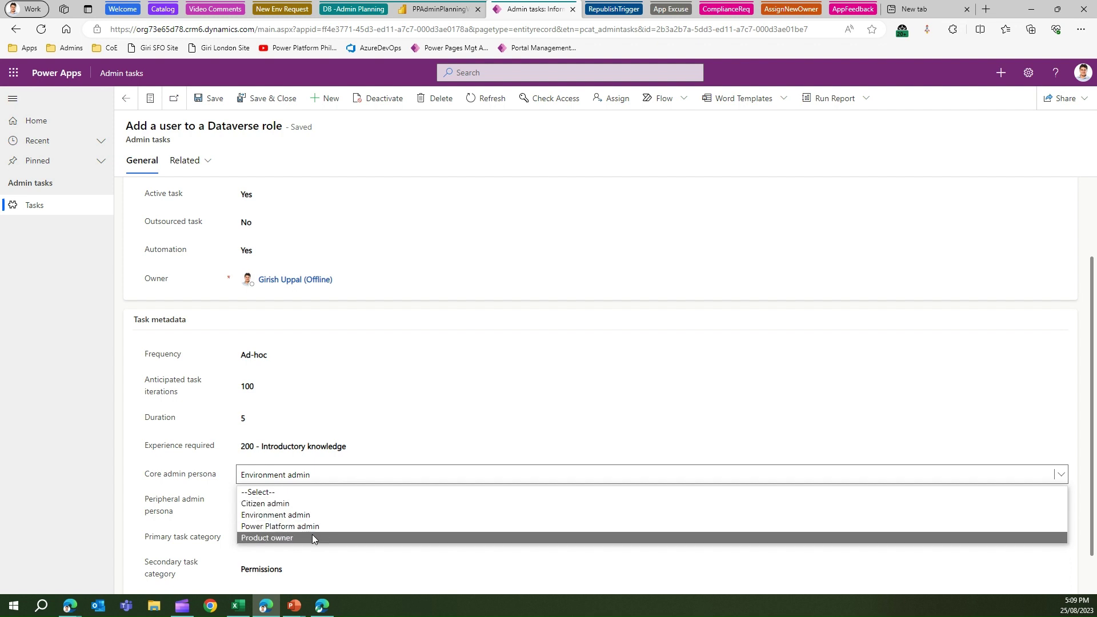
pyautogui.click(142, 521)
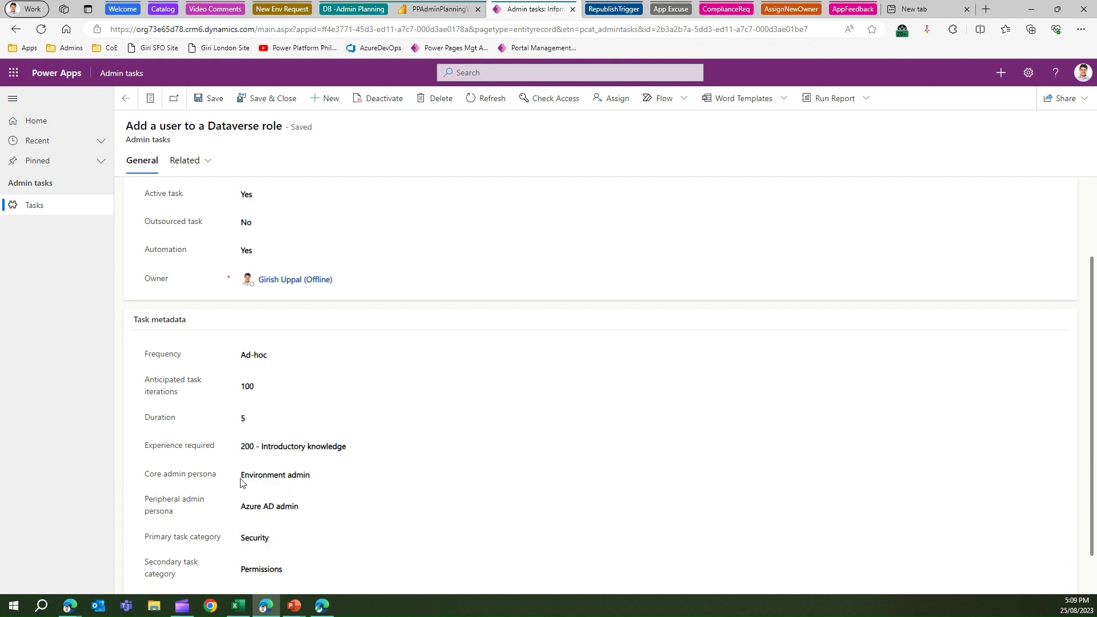
pyautogui.click(312, 510)
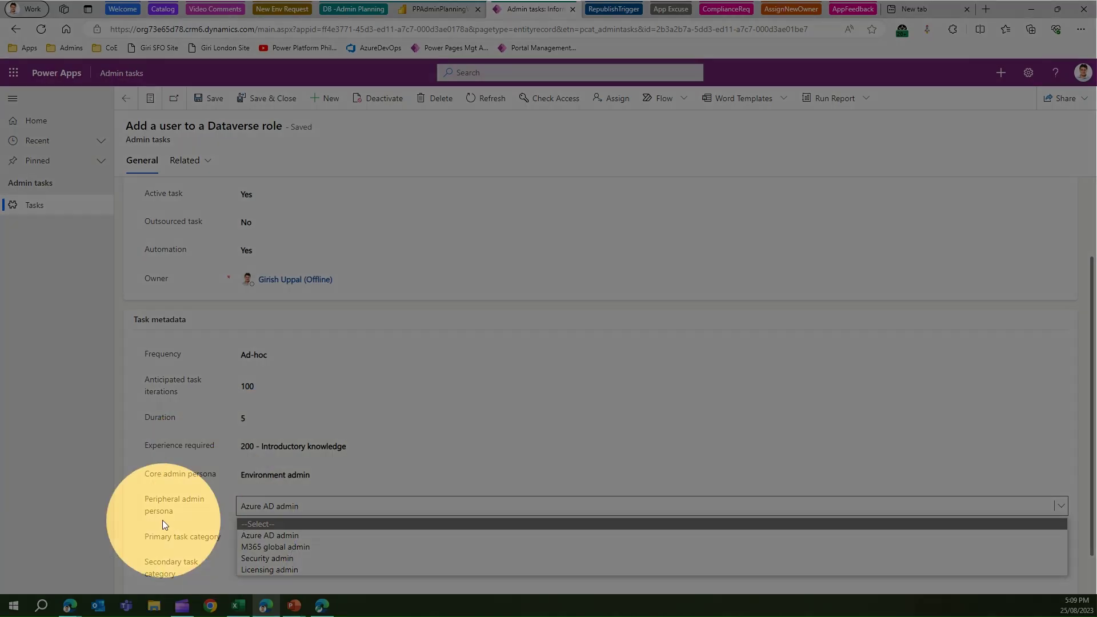
pyautogui.click(163, 520)
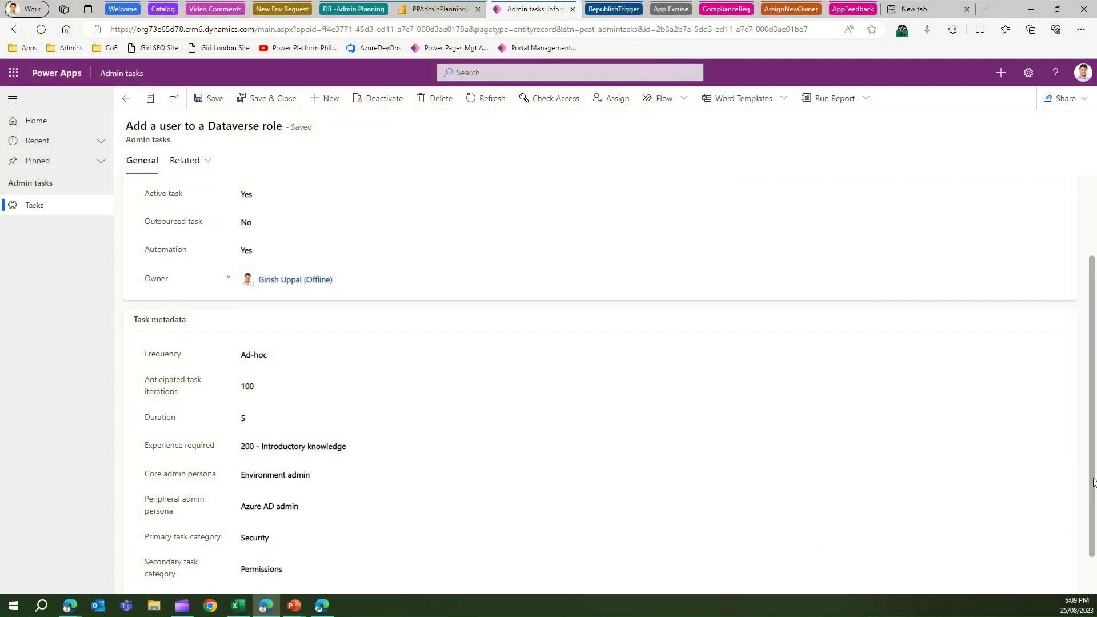
pyautogui.moveTo(1094, 482); pyautogui.dragTo(1093, 530)
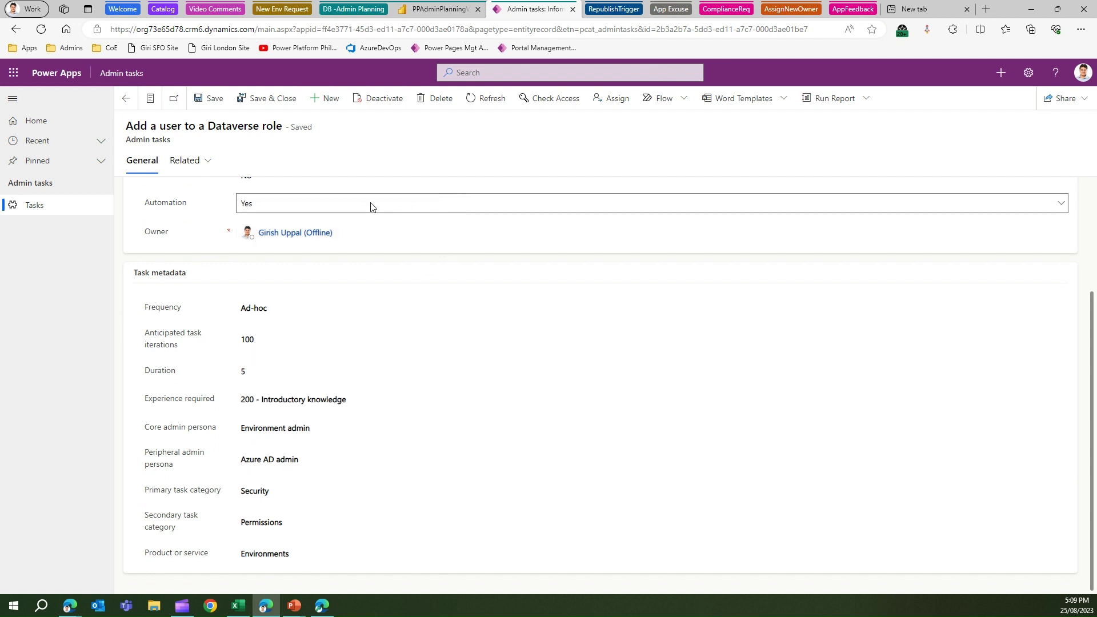
pyautogui.click(296, 495)
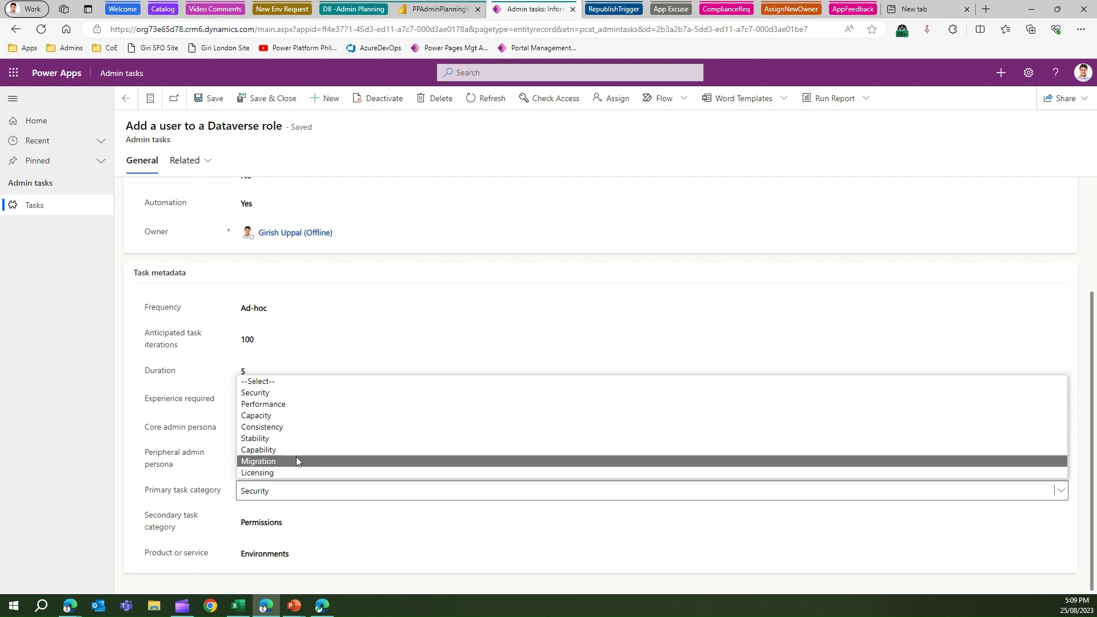
pyautogui.click(108, 465)
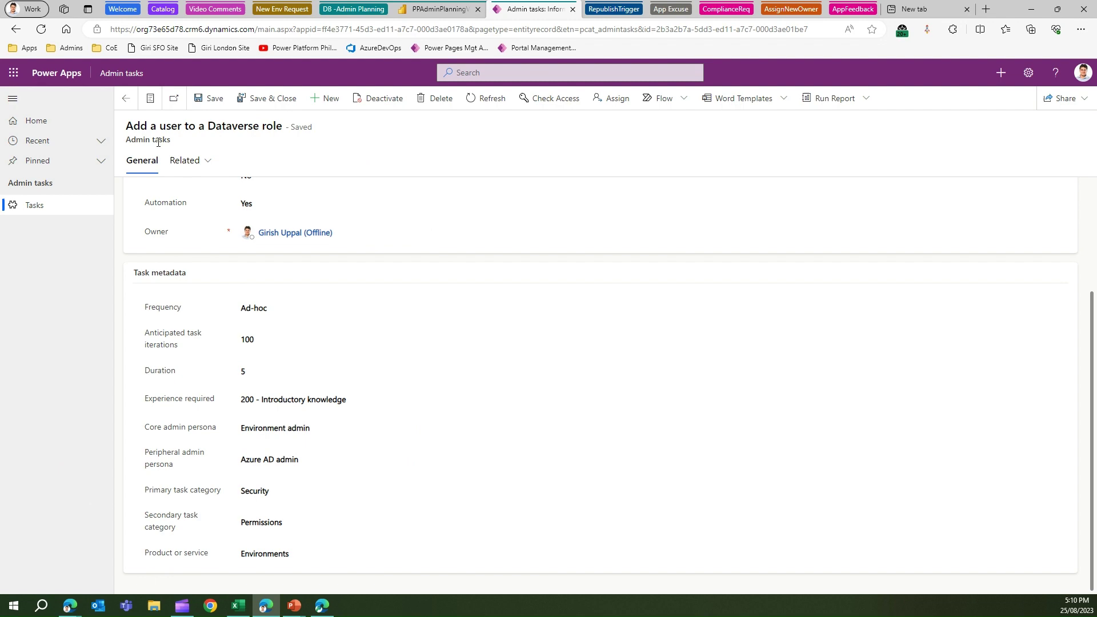
# - Back in the planning report, scroll the Tasks table and highlight the Add a user to a Dataverse role task
pyautogui.click(434, 8)
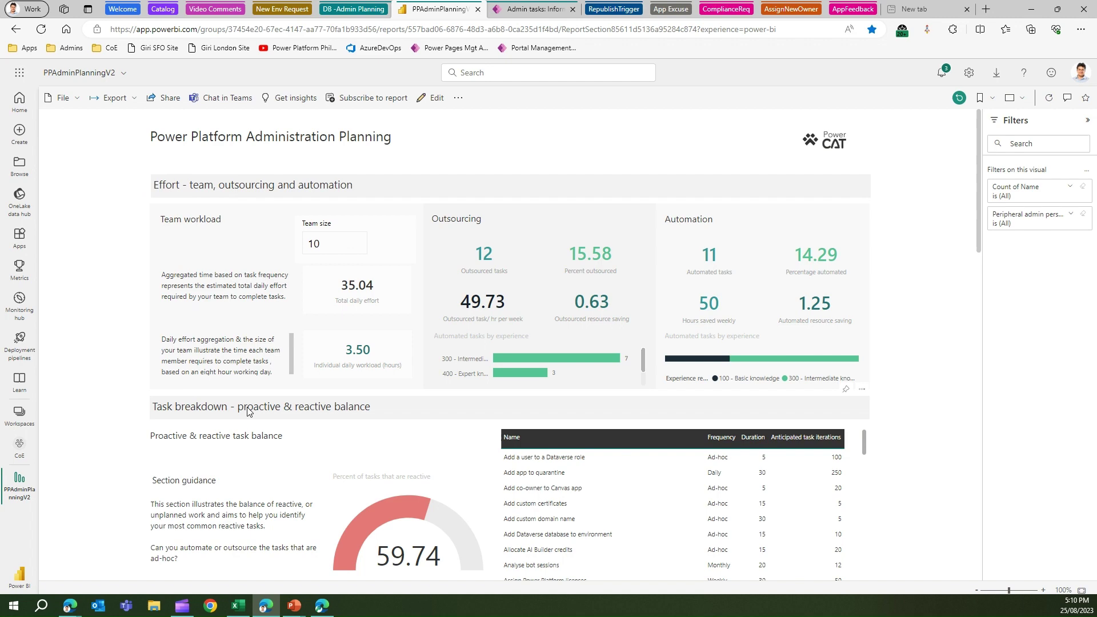
pyautogui.moveTo(981, 216); pyautogui.dragTo(975, 440)
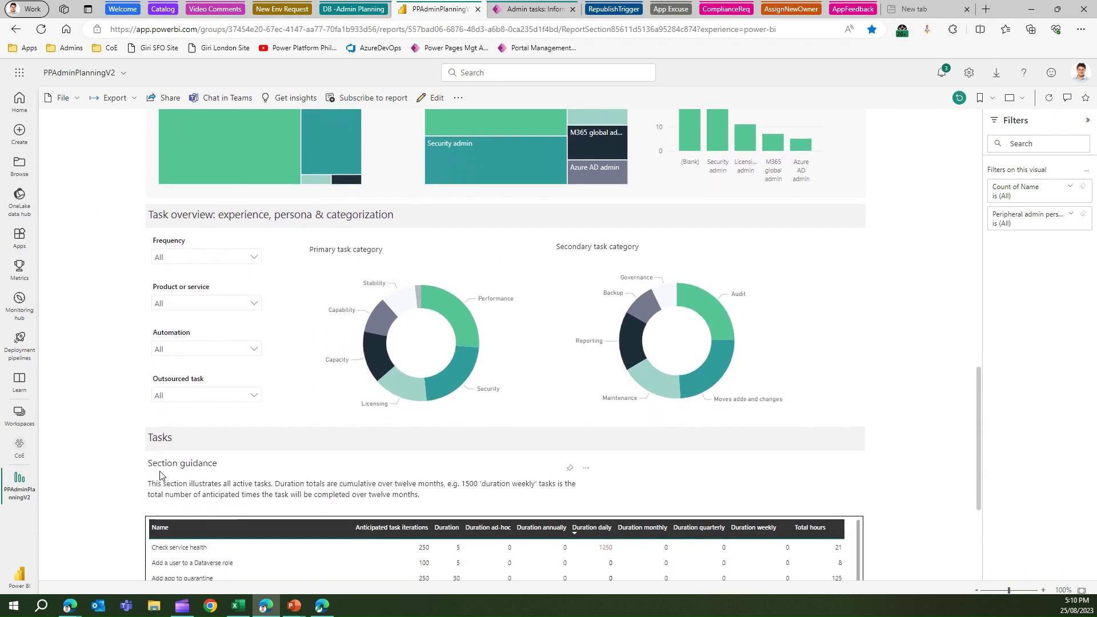
pyautogui.moveTo(974, 386); pyautogui.dragTo(981, 473)
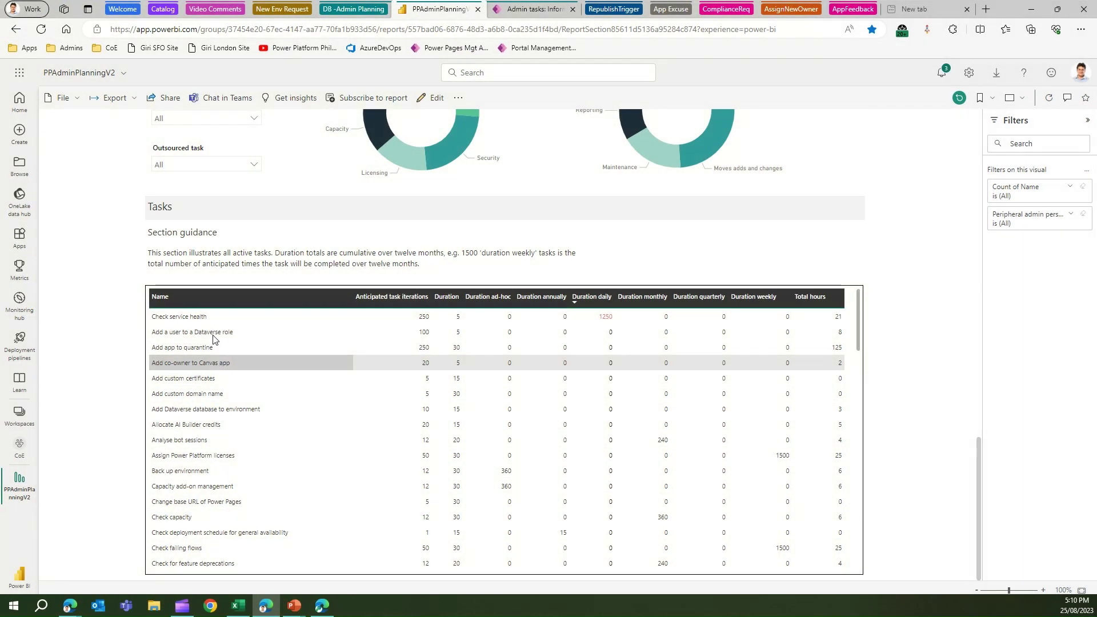
pyautogui.click(213, 337)
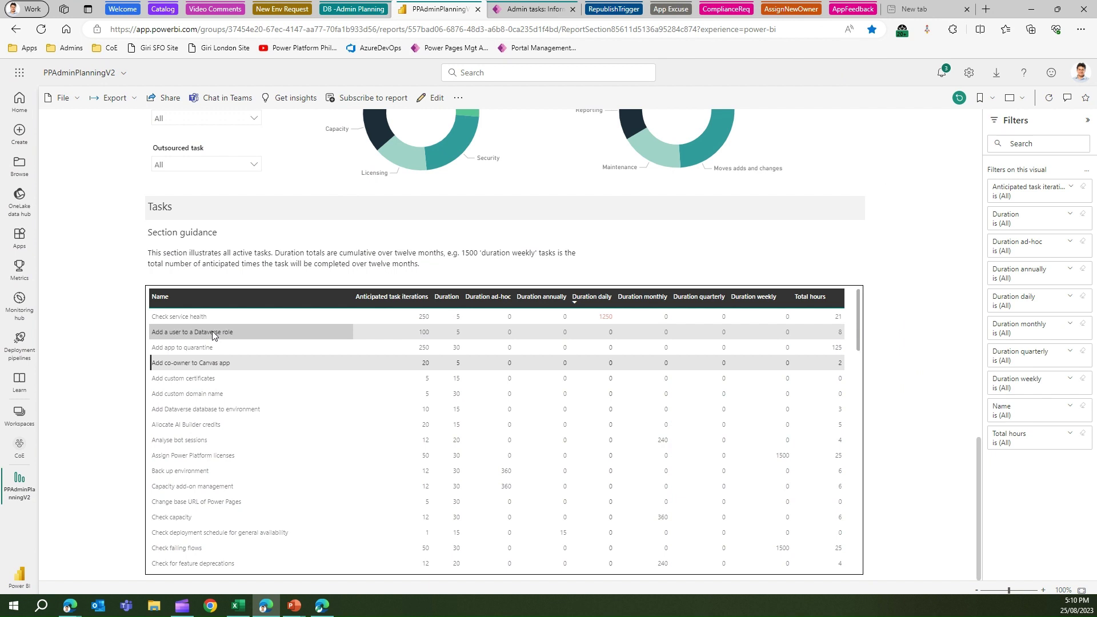
pyautogui.click(345, 337)
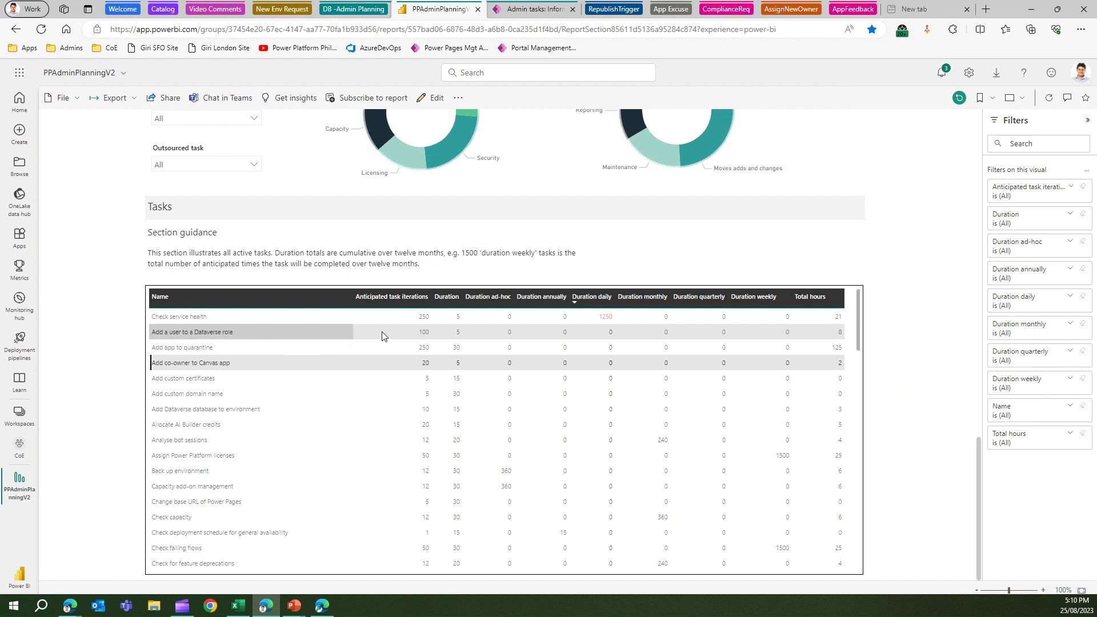
# - Check the Active Admin tasks list, then scroll the report up to the Task overview slicers
pyautogui.click(533, 9)
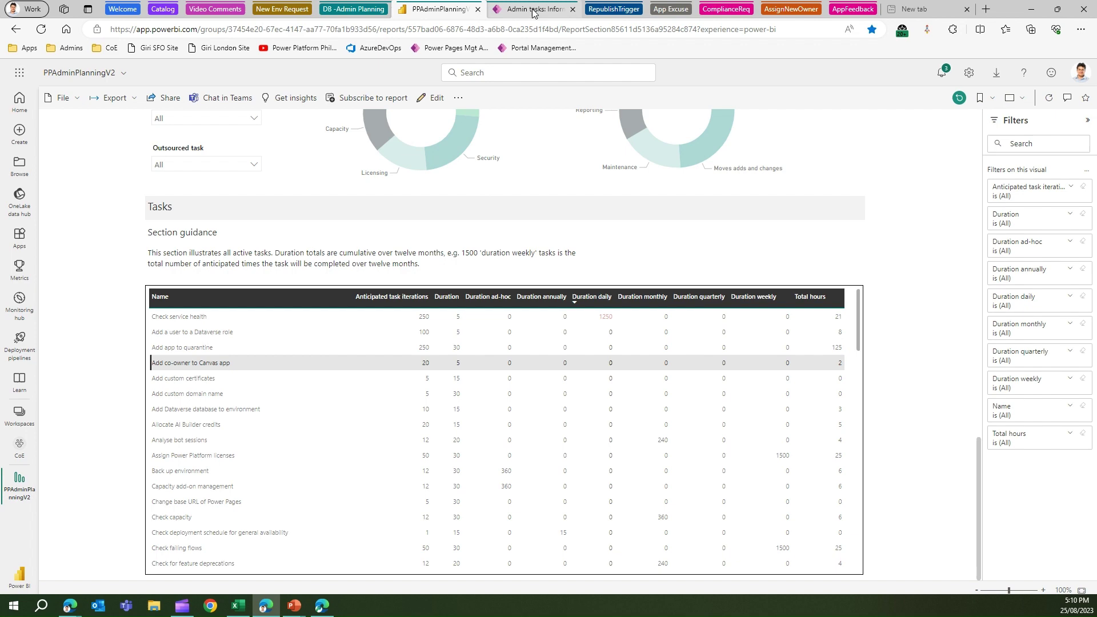
pyautogui.click(60, 202)
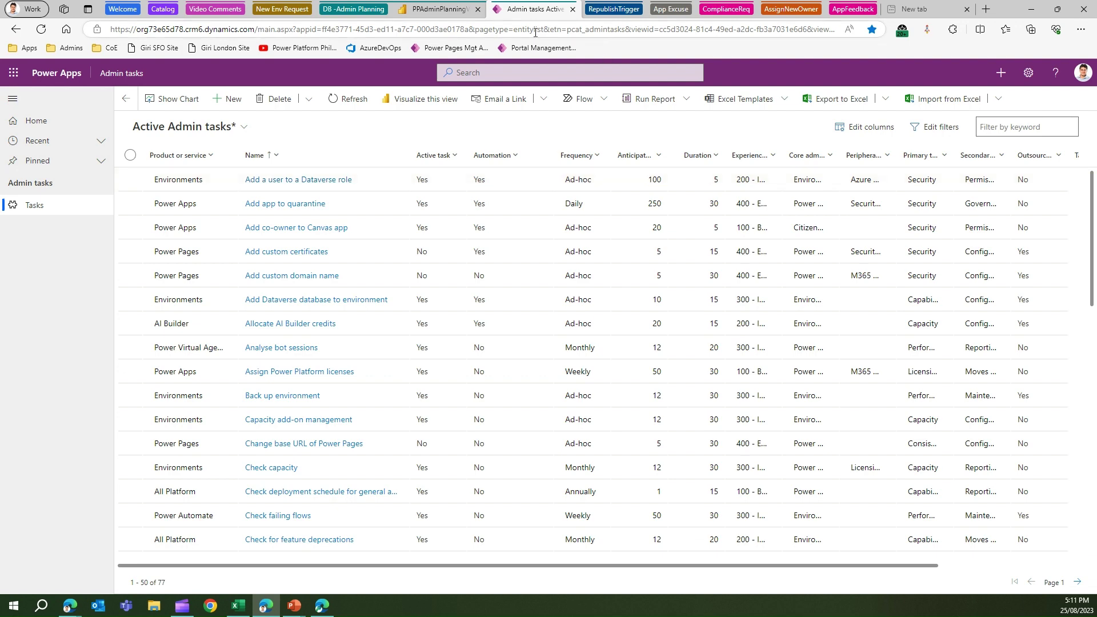
pyautogui.click(439, 9)
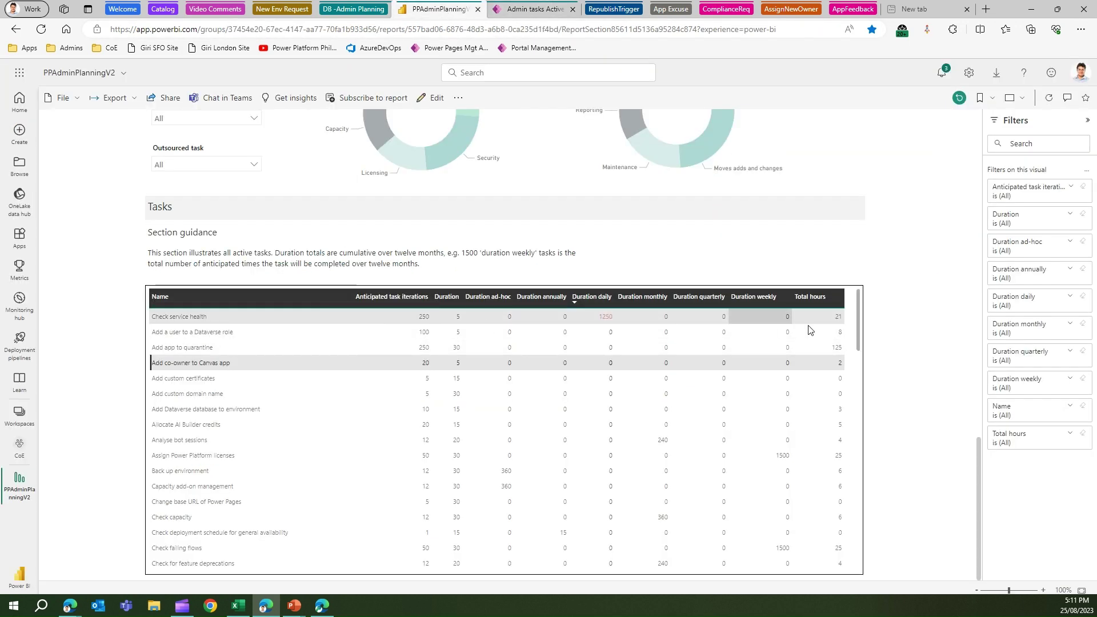
pyautogui.moveTo(859, 333)
pyautogui.mouseDown()
pyautogui.moveTo(870, 569)
pyautogui.moveTo(874, 340)
pyautogui.mouseUp()
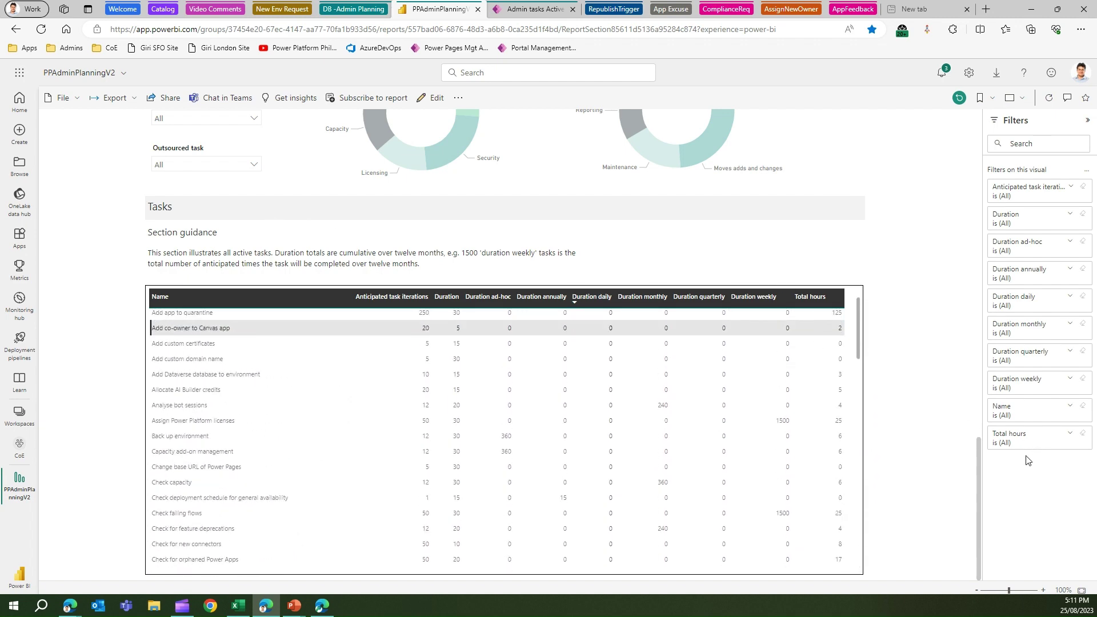
pyautogui.moveTo(979, 474); pyautogui.dragTo(981, 400)
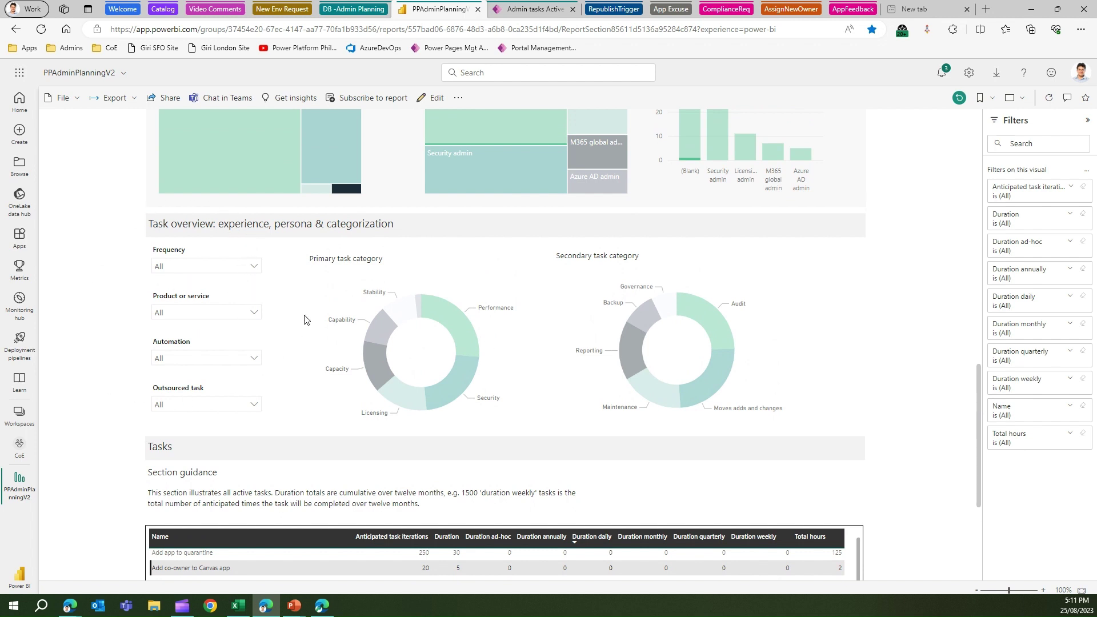
# - Limit the Frequency slicer to Ad-hoc, Annually, Daily and Monthly tasks
pyautogui.click(184, 267)
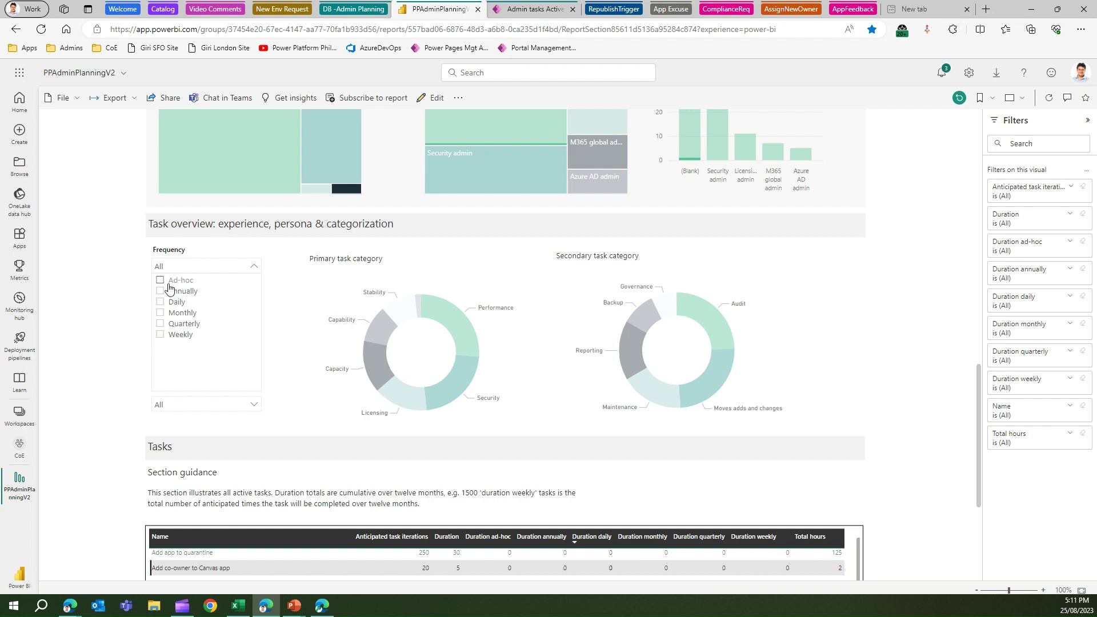
pyautogui.click(160, 282)
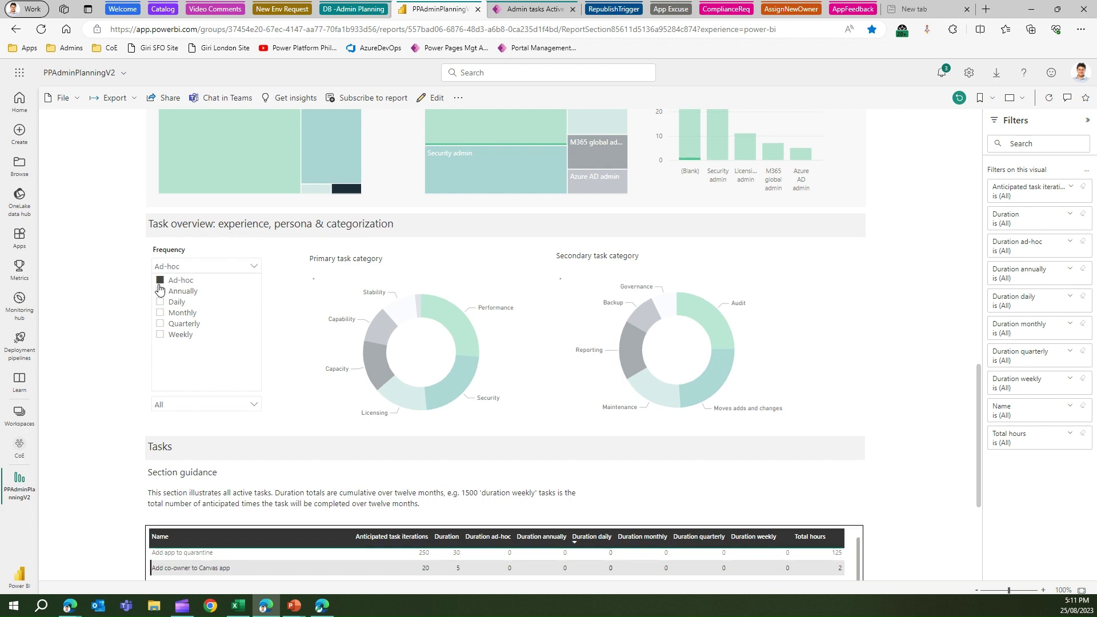
pyautogui.click(161, 293)
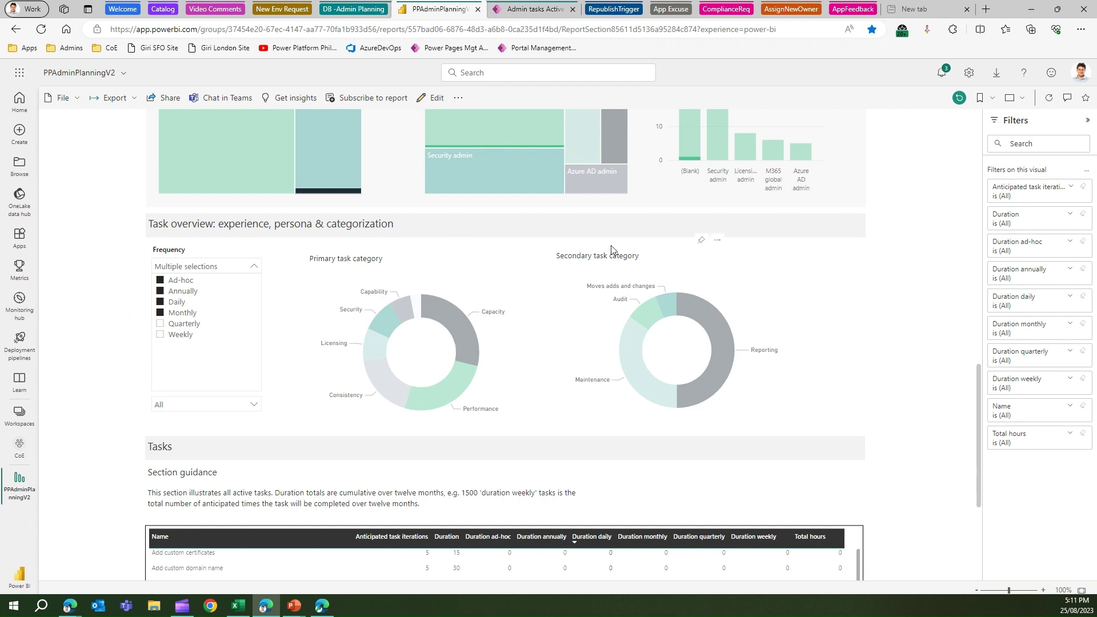
# - Check the Primary and Secondary task category choices on the Add a user to a Dataverse role record without changing them
pyautogui.click(531, 10)
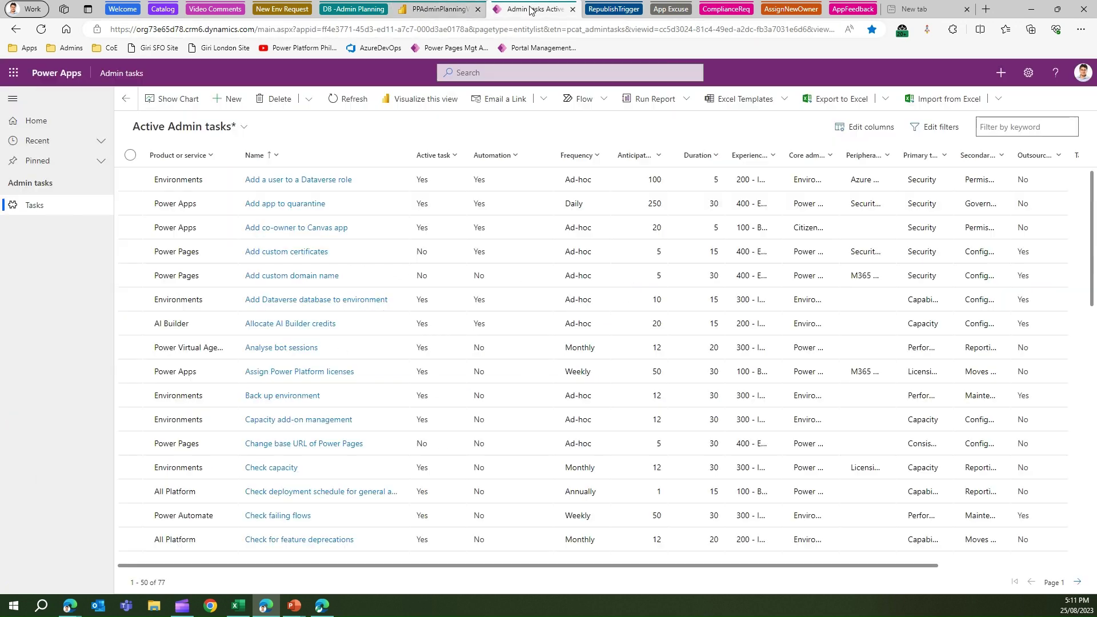
pyautogui.click(279, 181)
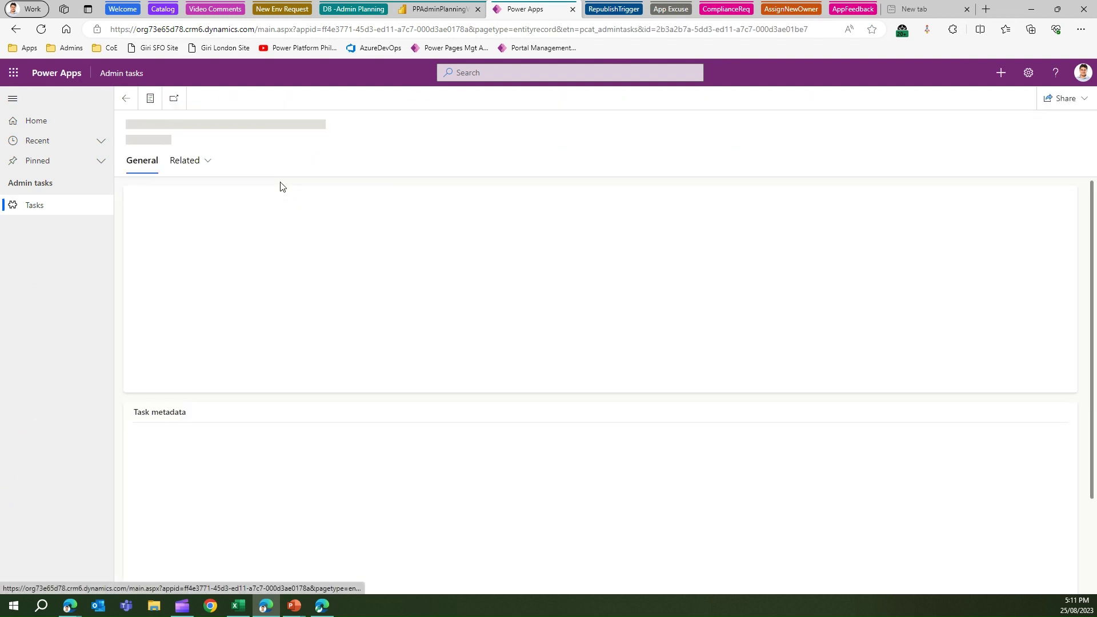
pyautogui.scroll(-3, 819, 548)
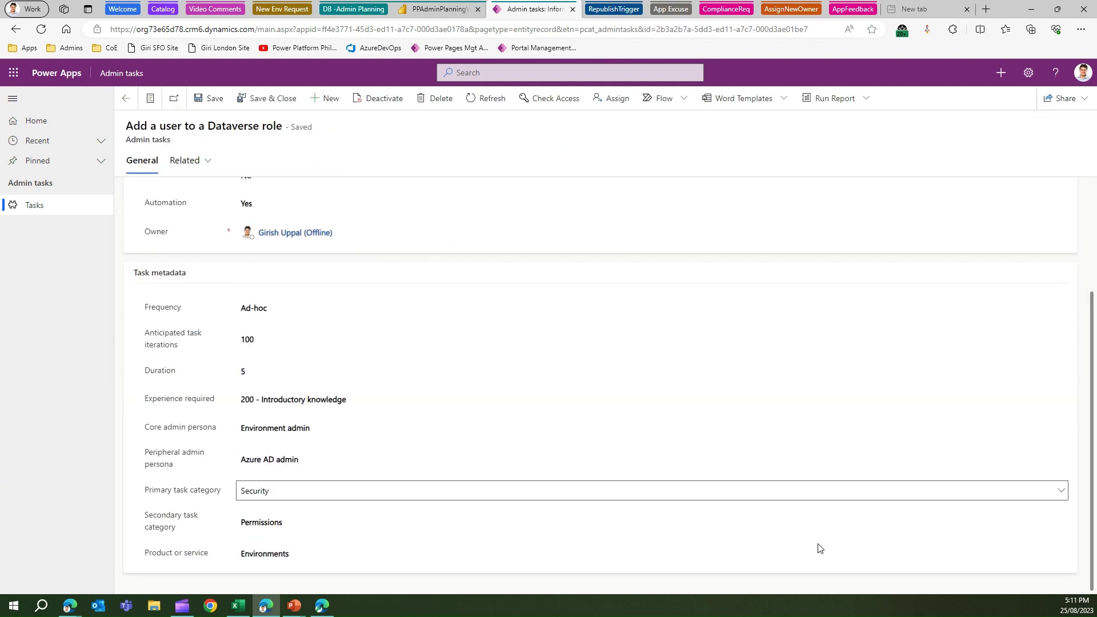
pyautogui.click(301, 497)
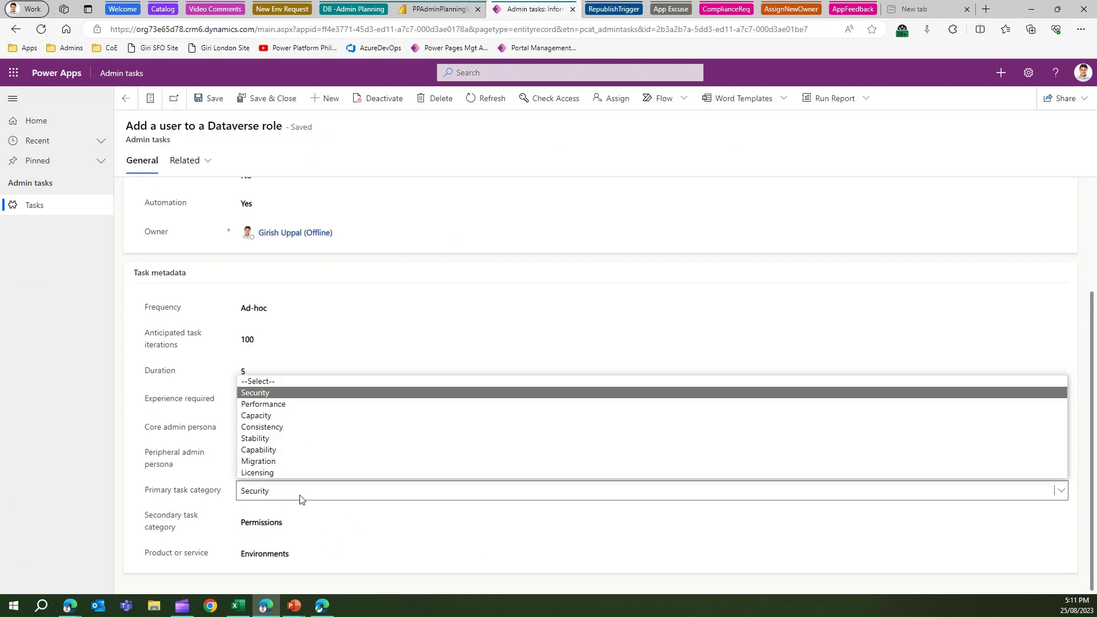
pyautogui.click(312, 526)
pyautogui.click(309, 528)
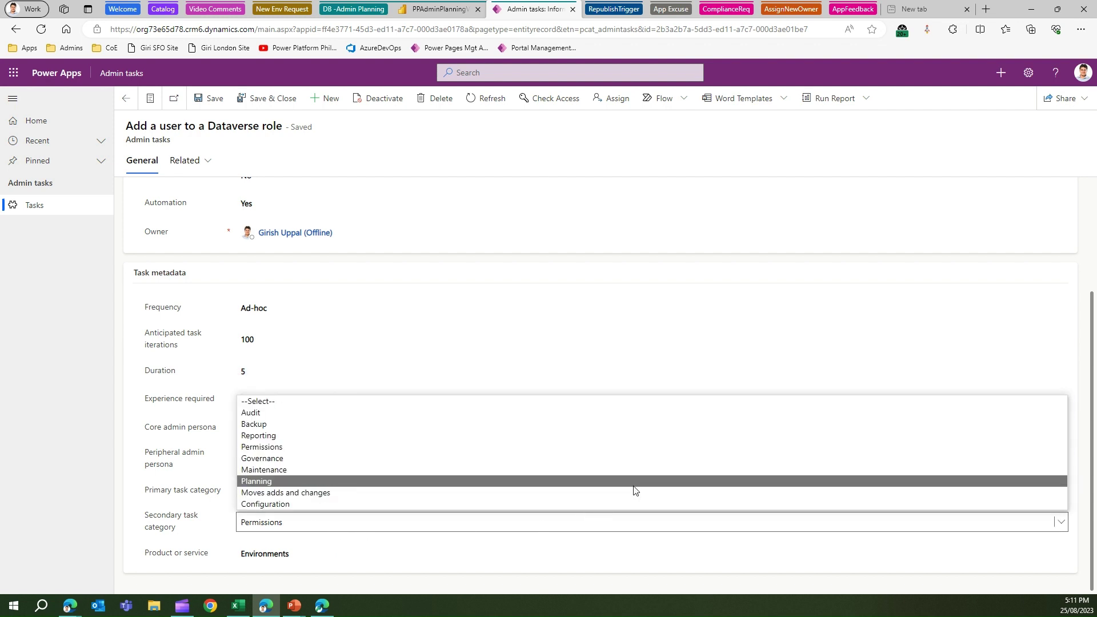
pyautogui.click(450, 12)
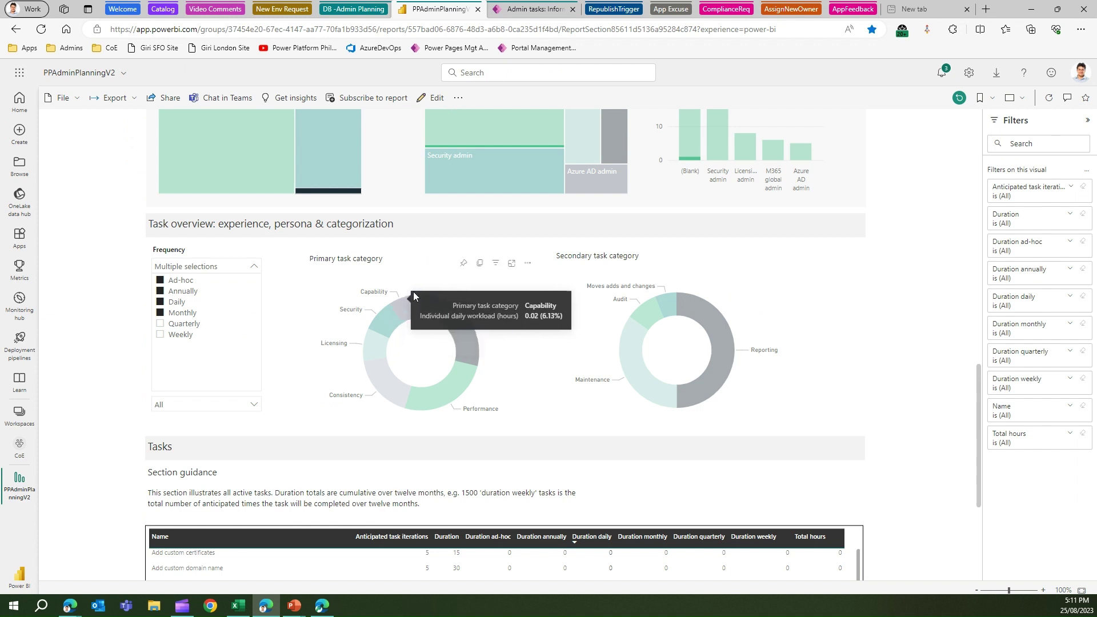
# - Close the Frequency list and view the Product or service and Automation slicer values, leaving them unchanged
pyautogui.moveTo(671, 310)
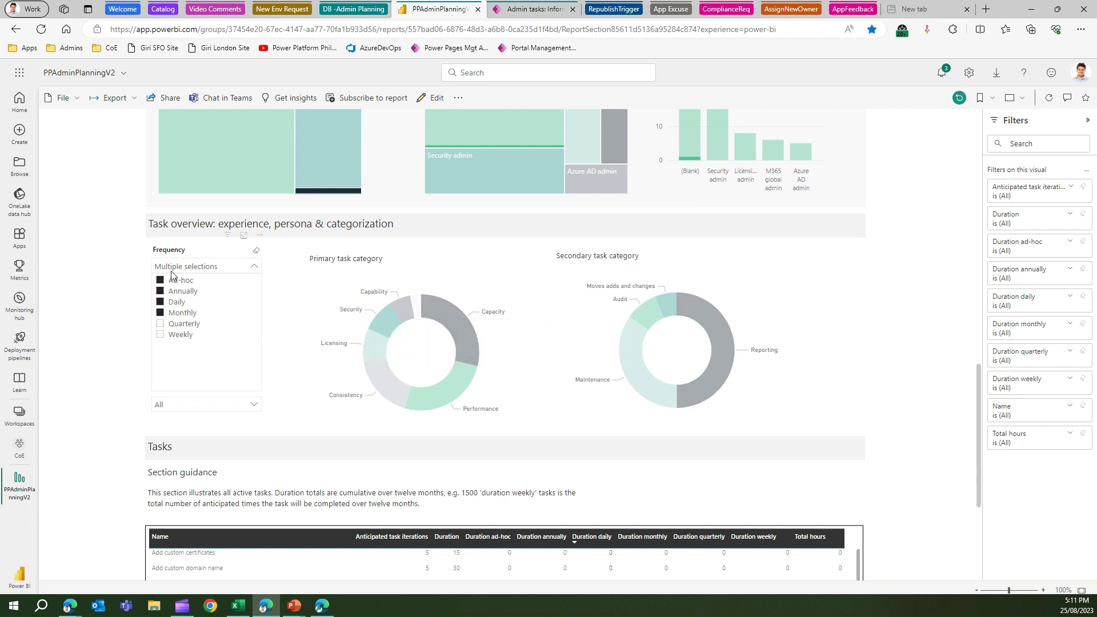
pyautogui.click(132, 280)
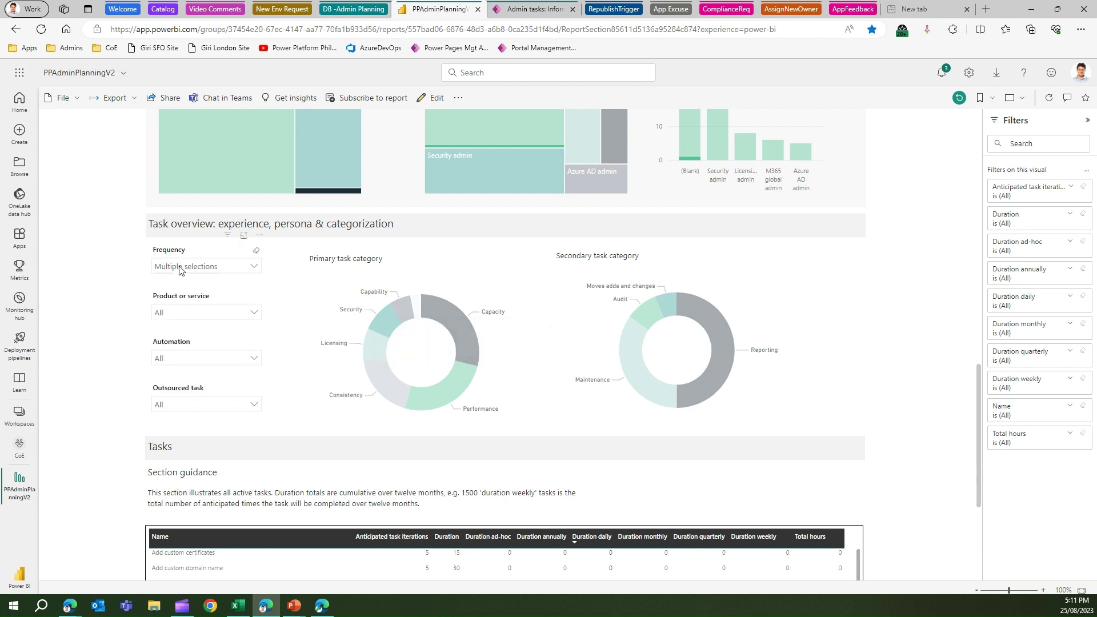
pyautogui.click(174, 314)
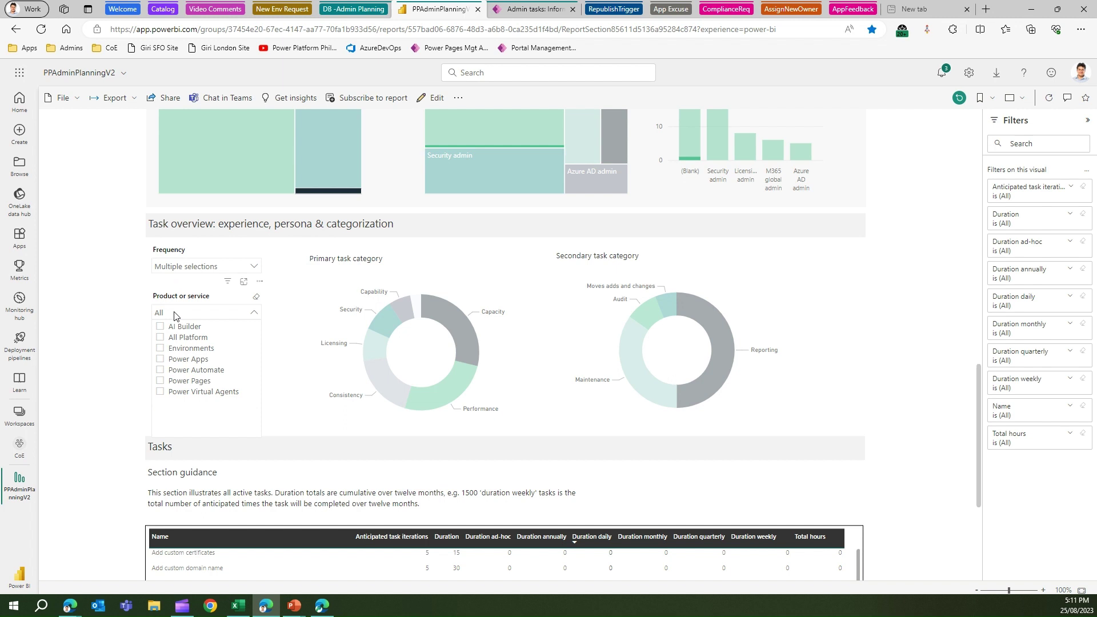
pyautogui.click(162, 314)
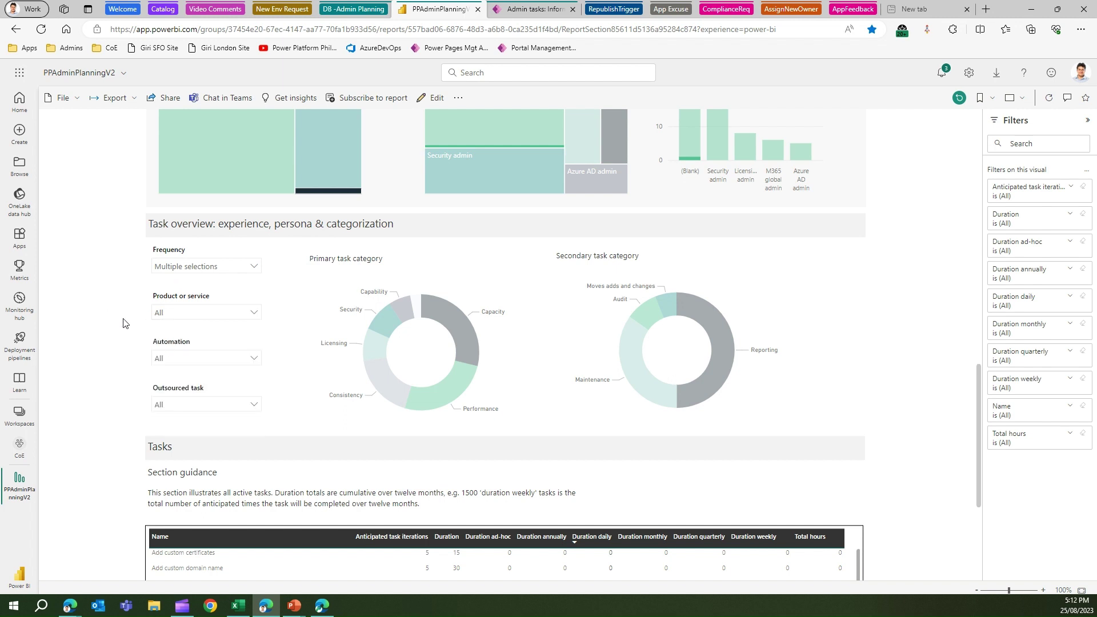
pyautogui.click(175, 359)
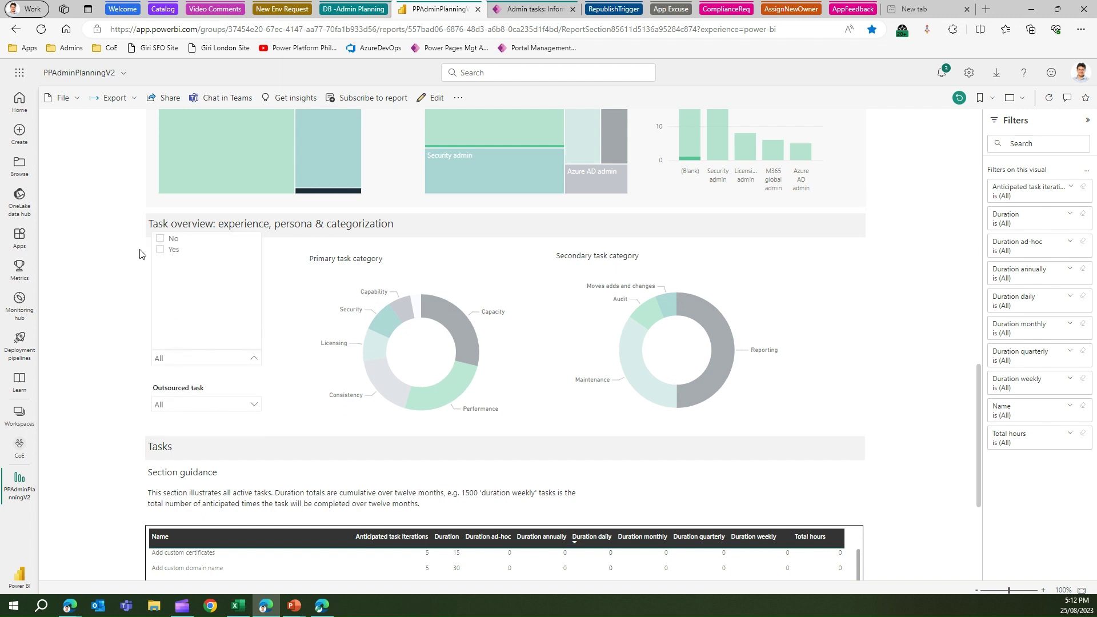
pyautogui.click(129, 390)
pyautogui.click(531, 9)
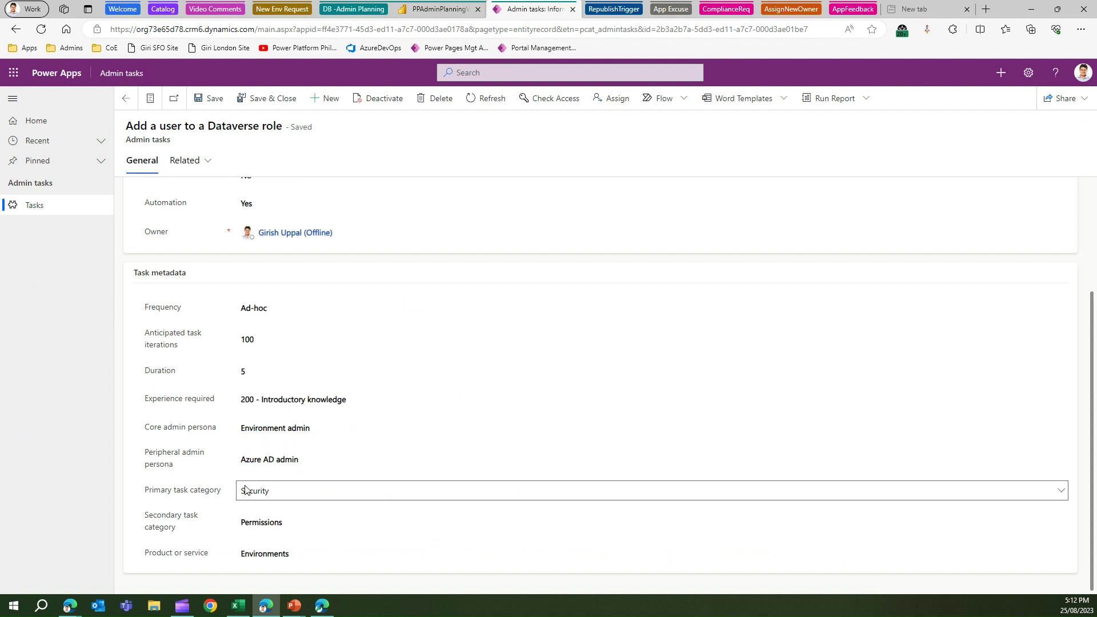
# - Scroll the task form back to the top and return to the PPAdminPlanningV2 report
pyautogui.scroll(3, 252, 366)
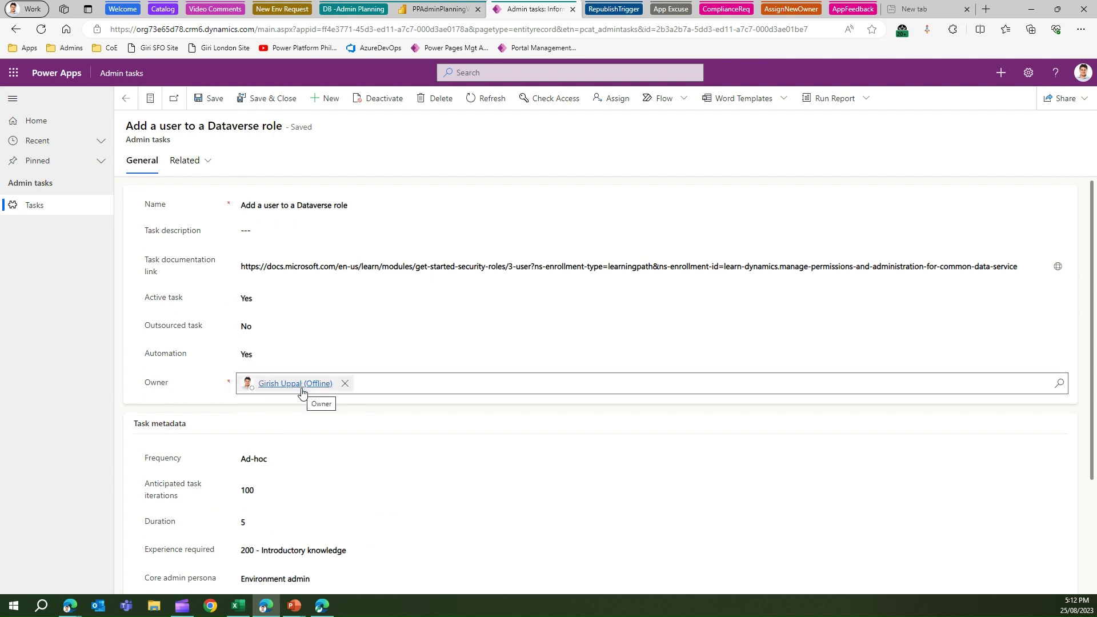
pyautogui.click(453, 9)
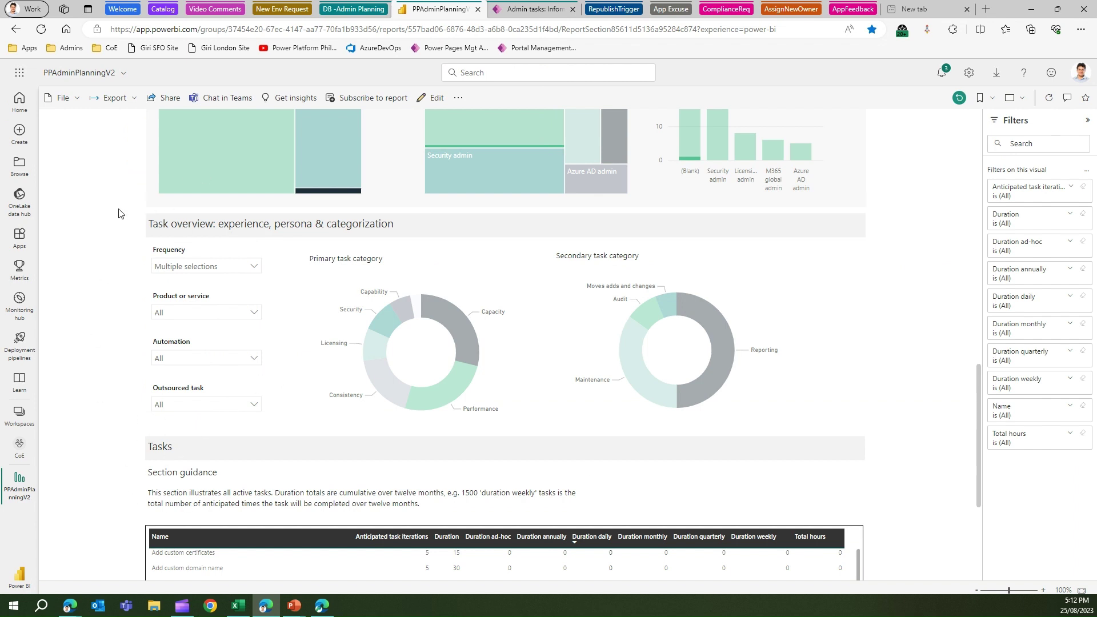
# - Scroll the report up to Team breakdown and go back to the Add a user to a Dataverse role record
pyautogui.moveTo(979, 417); pyautogui.dragTo(998, 319)
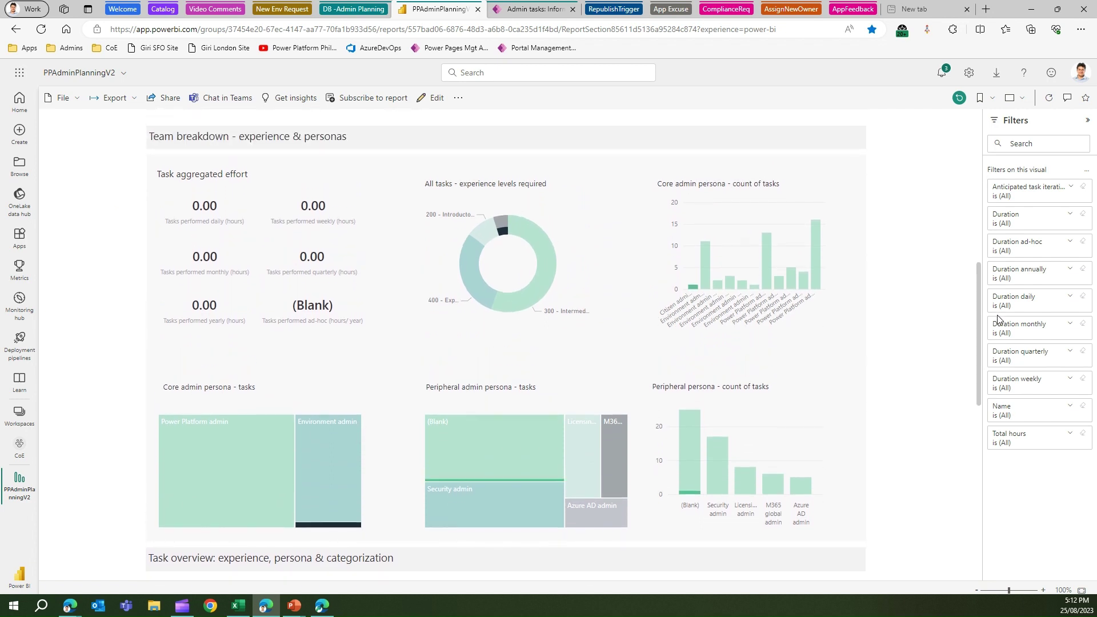
pyautogui.click(513, 12)
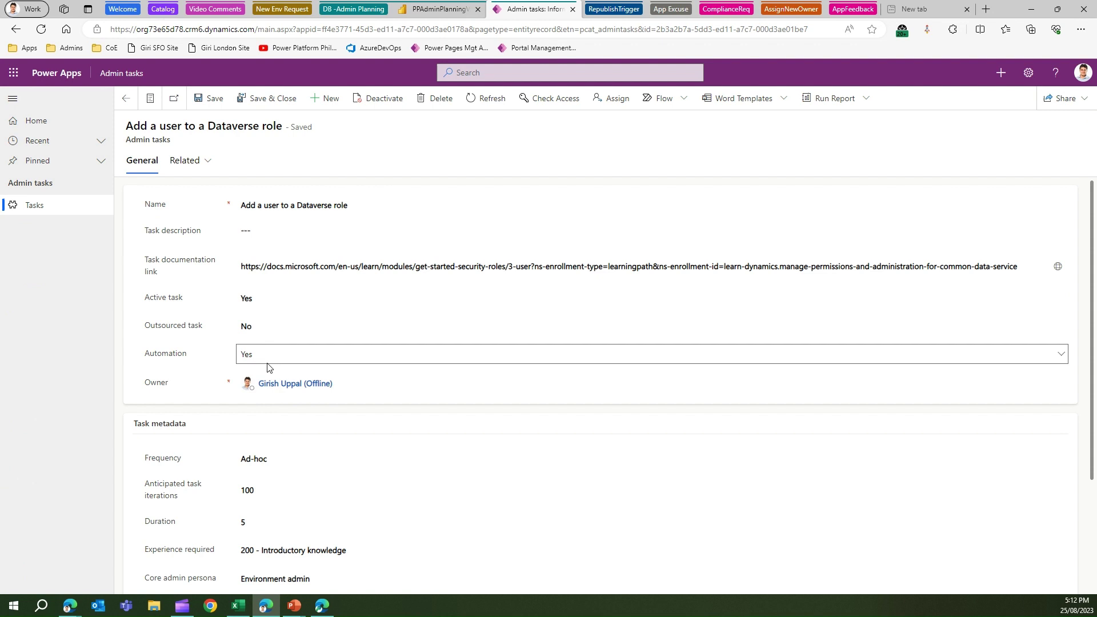
# - Review the record's Automation and Task metadata fields, then return to the report's Team breakdown
pyautogui.scroll(-3, 269, 380)
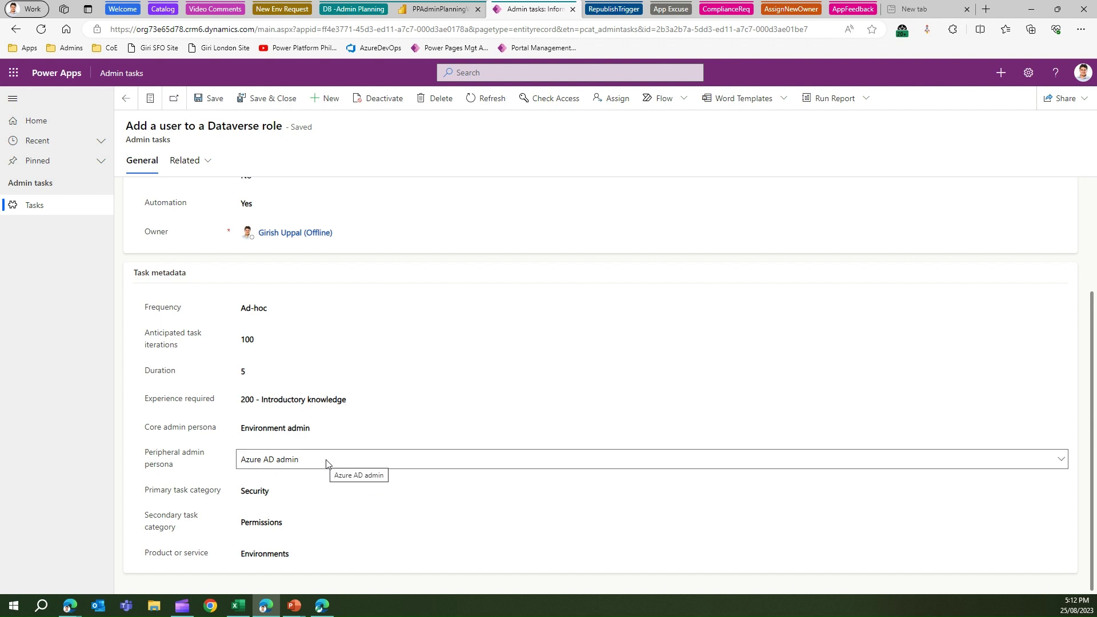
pyautogui.click(442, 8)
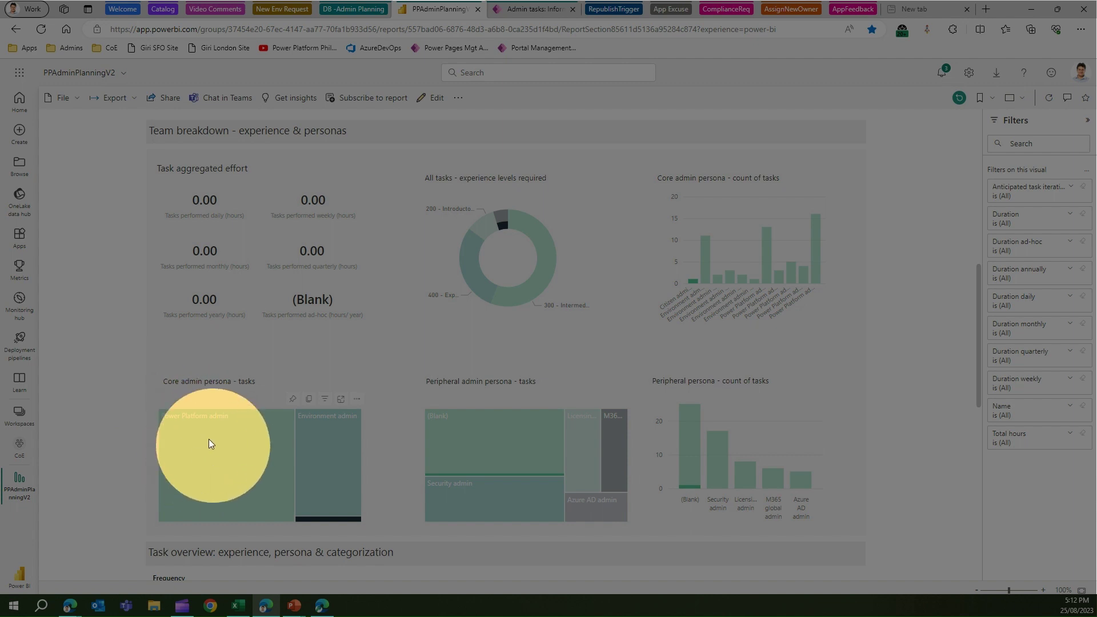
pyautogui.moveTo(223, 434)
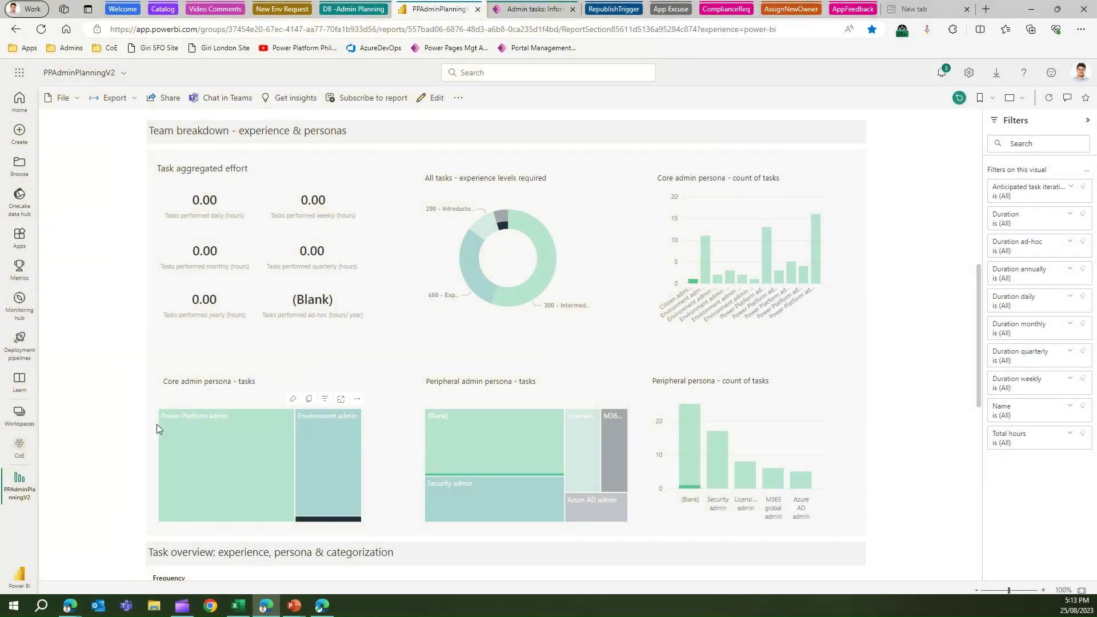
pyautogui.moveTo(321, 453)
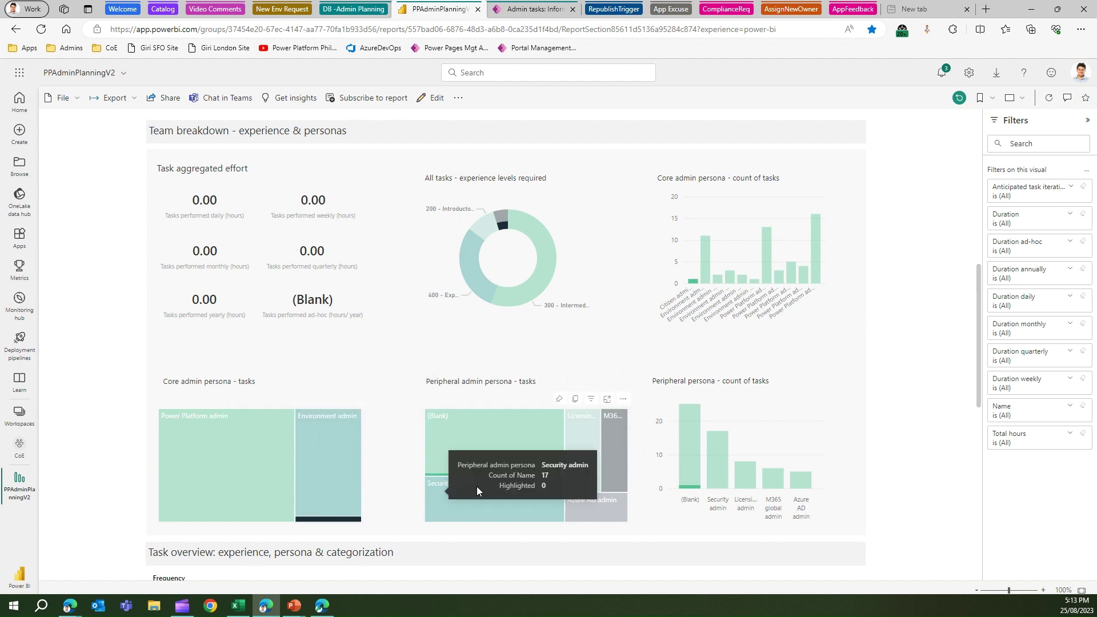
pyautogui.moveTo(442, 460)
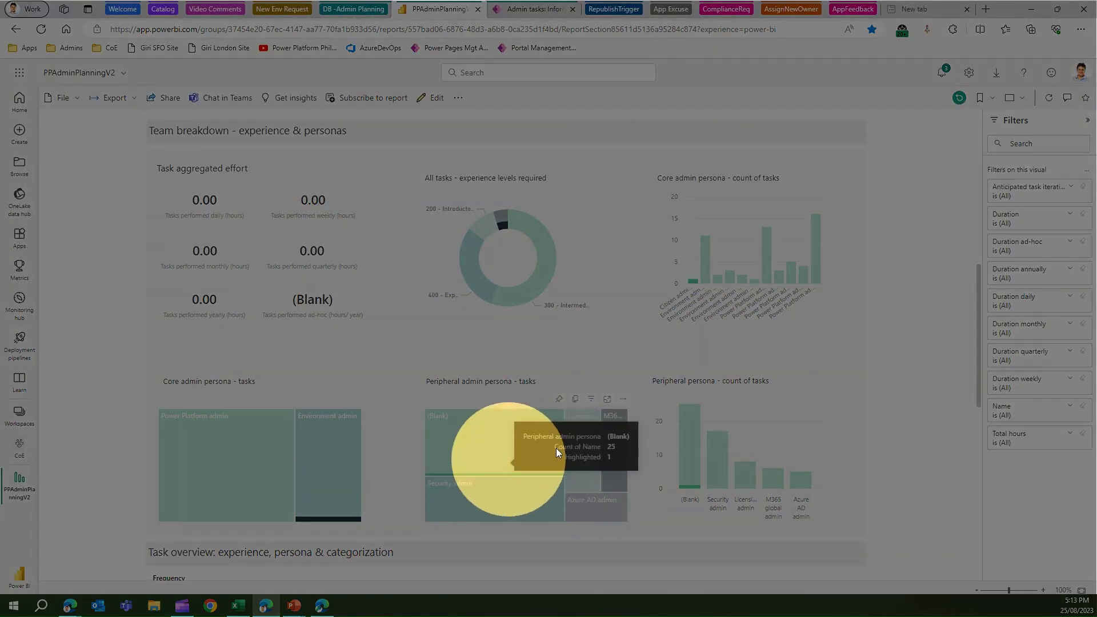
pyautogui.moveTo(770, 467)
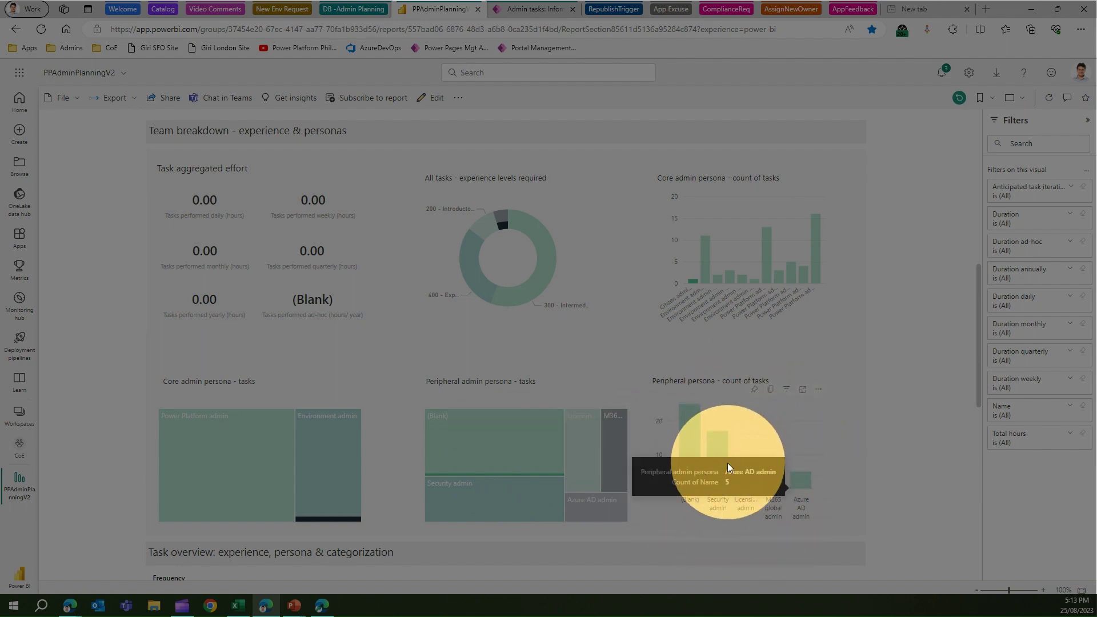
pyautogui.moveTo(715, 446)
pyautogui.moveTo(770, 491)
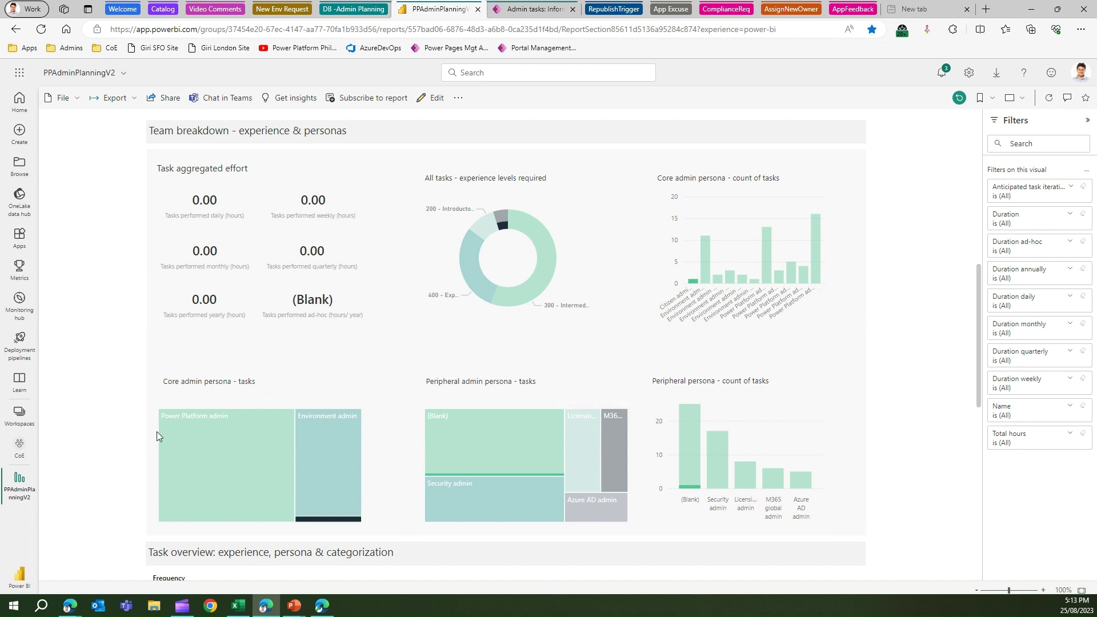
# - Clear the Frequency slicer's Ad-hoc, Annually, Daily and Monthly selections so every frequency is included
pyautogui.moveTo(159, 424)
pyautogui.moveTo(981, 334); pyautogui.dragTo(977, 234)
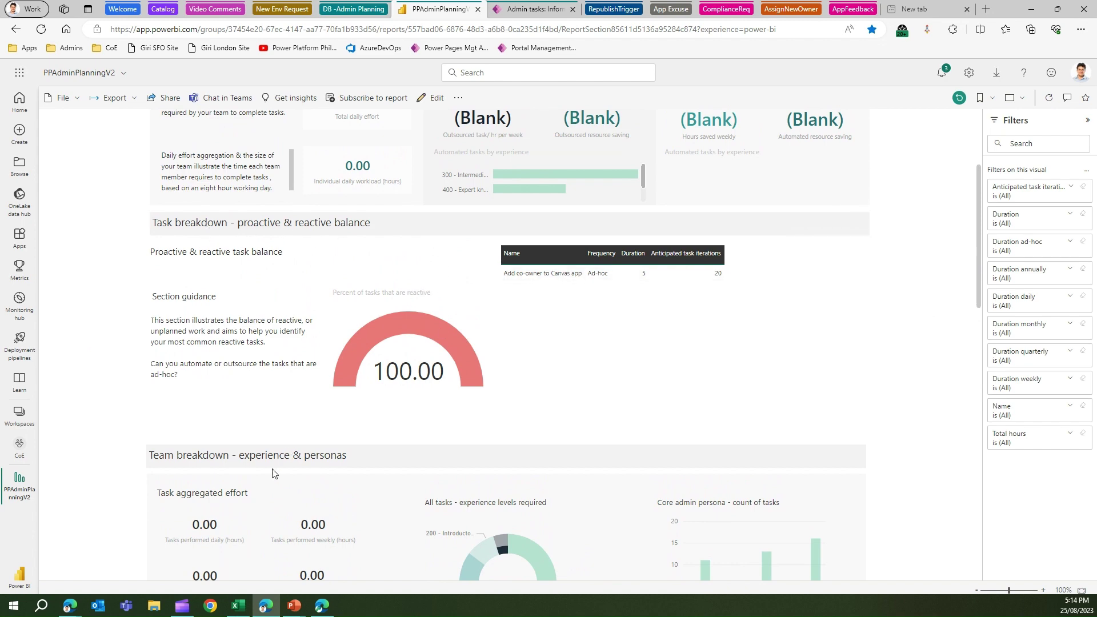
pyautogui.moveTo(981, 306); pyautogui.dragTo(972, 492)
pyautogui.click(228, 246)
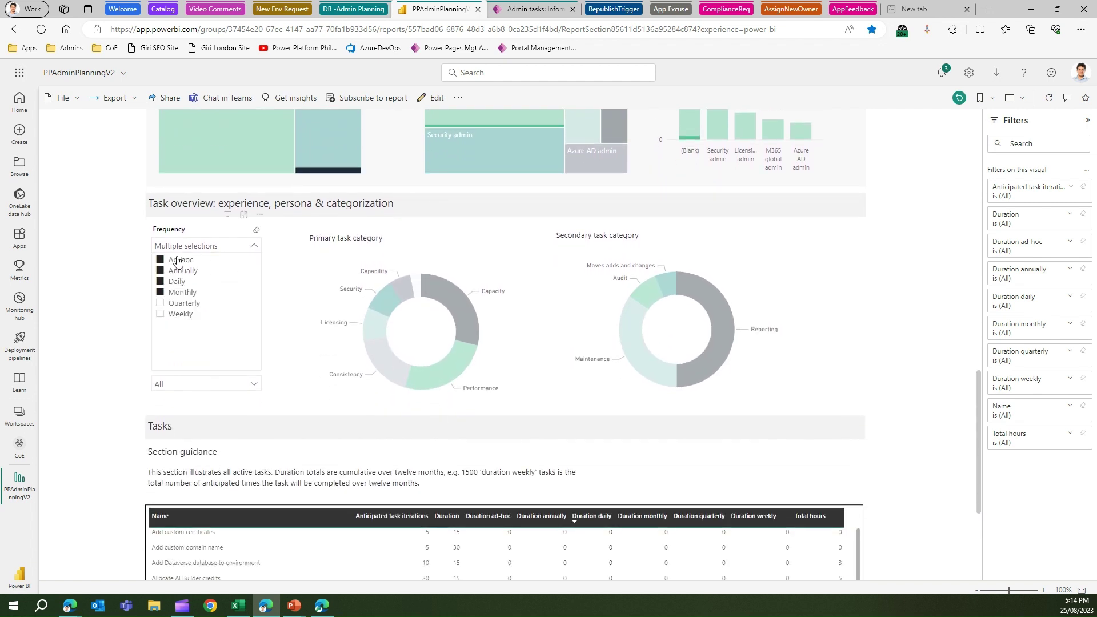
pyautogui.click(160, 273)
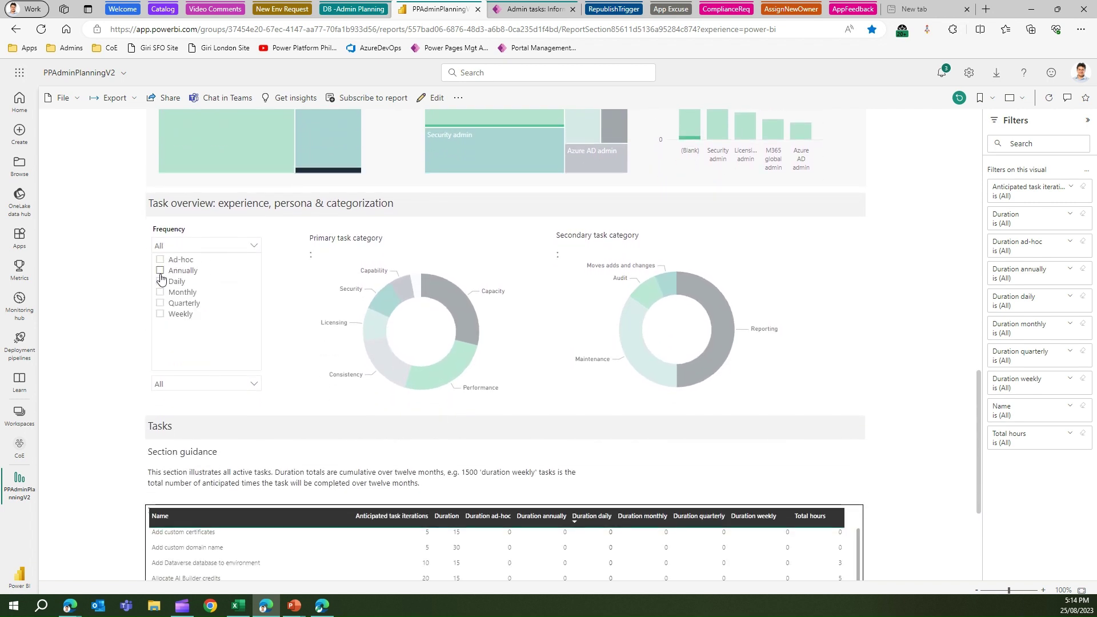
pyautogui.click(98, 274)
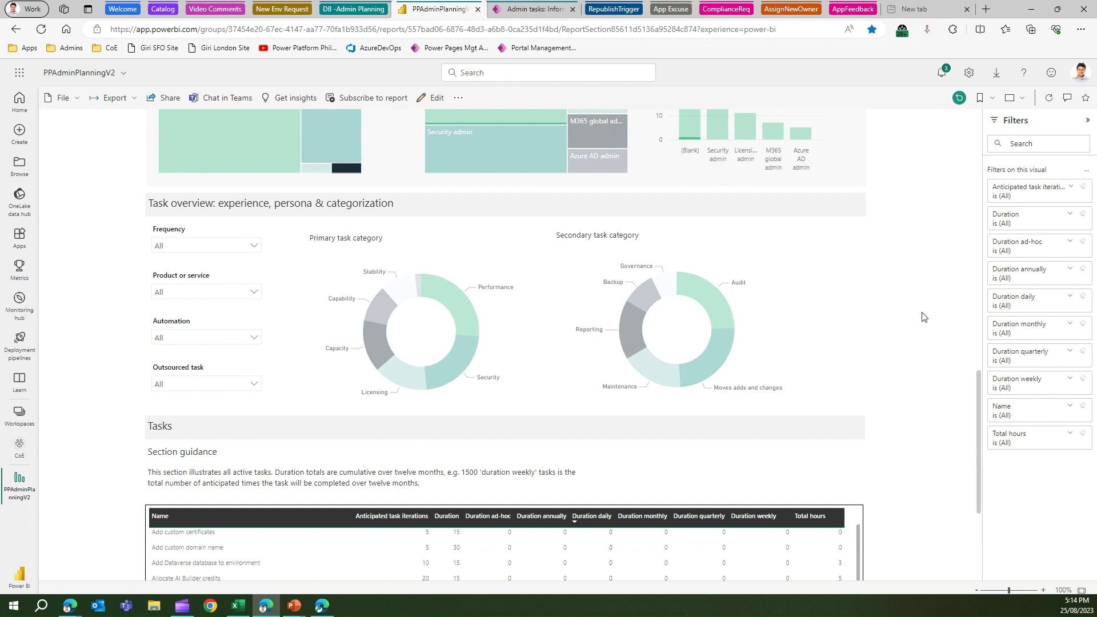
pyautogui.moveTo(980, 402); pyautogui.dragTo(965, 198)
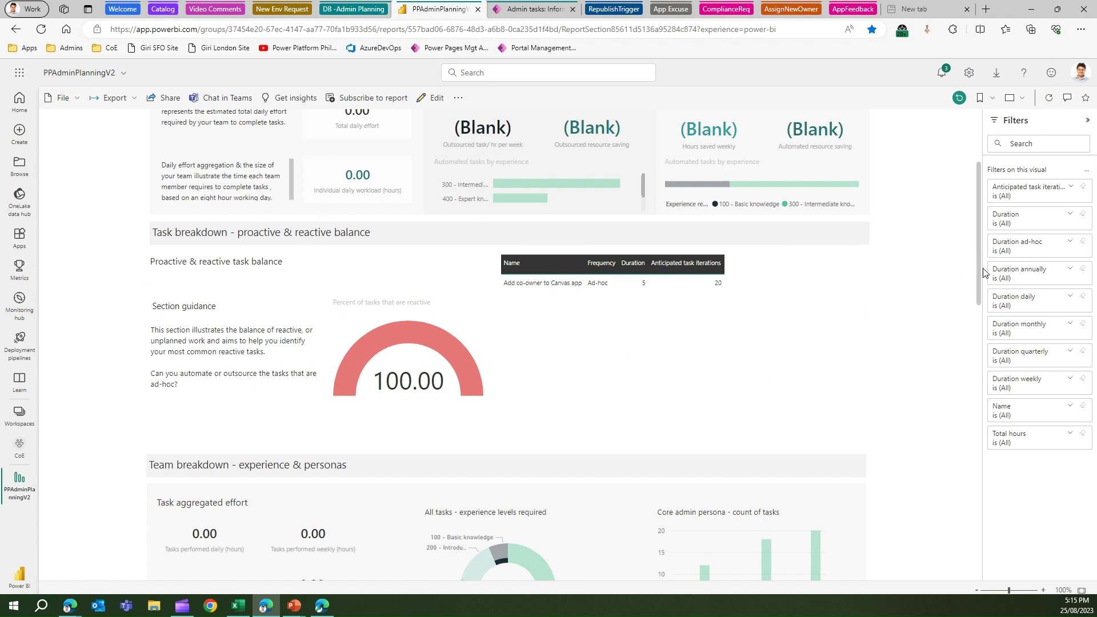
pyautogui.moveTo(981, 267); pyautogui.dragTo(982, 224)
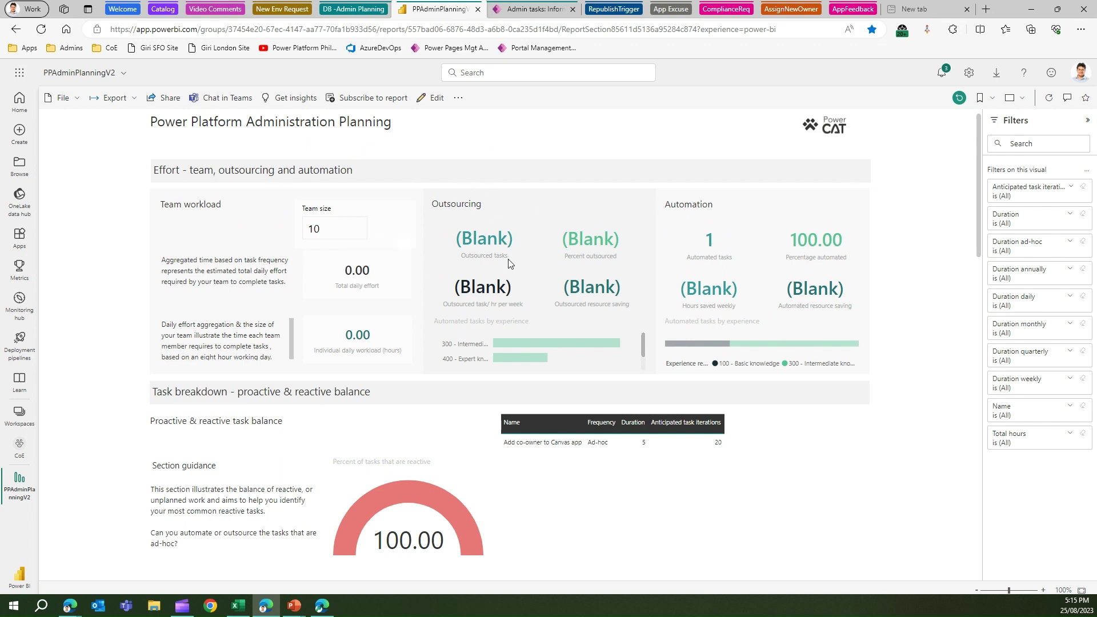
# - Change the Effort section's Team size from 10 to 3
pyautogui.click(321, 232)
pyautogui.doubleClick(324, 227)
pyautogui.write('3')
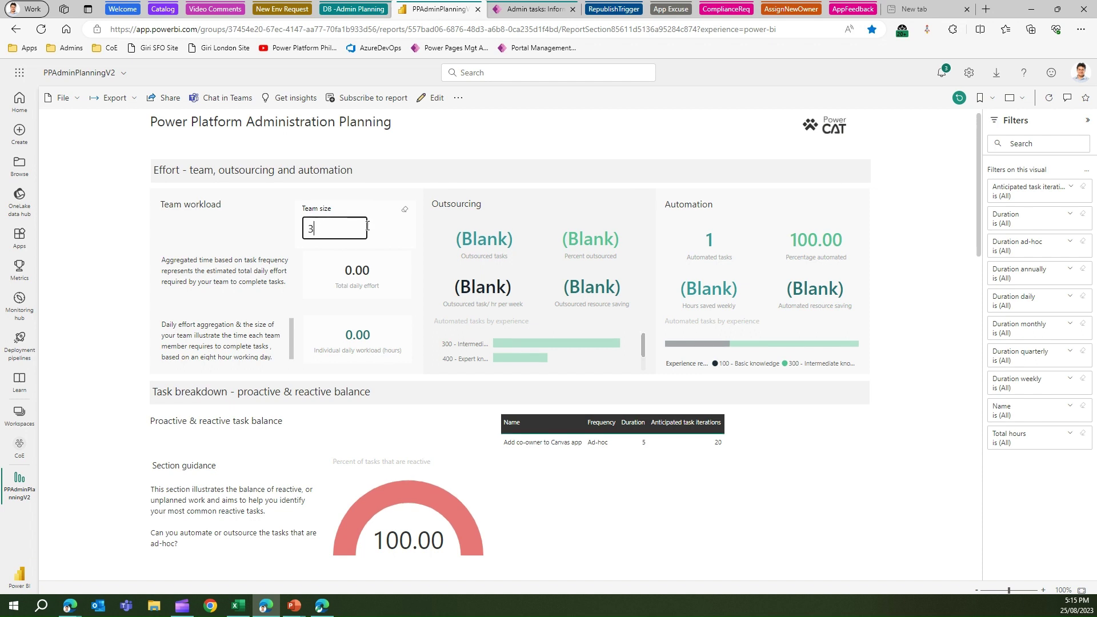
pyautogui.click(409, 155)
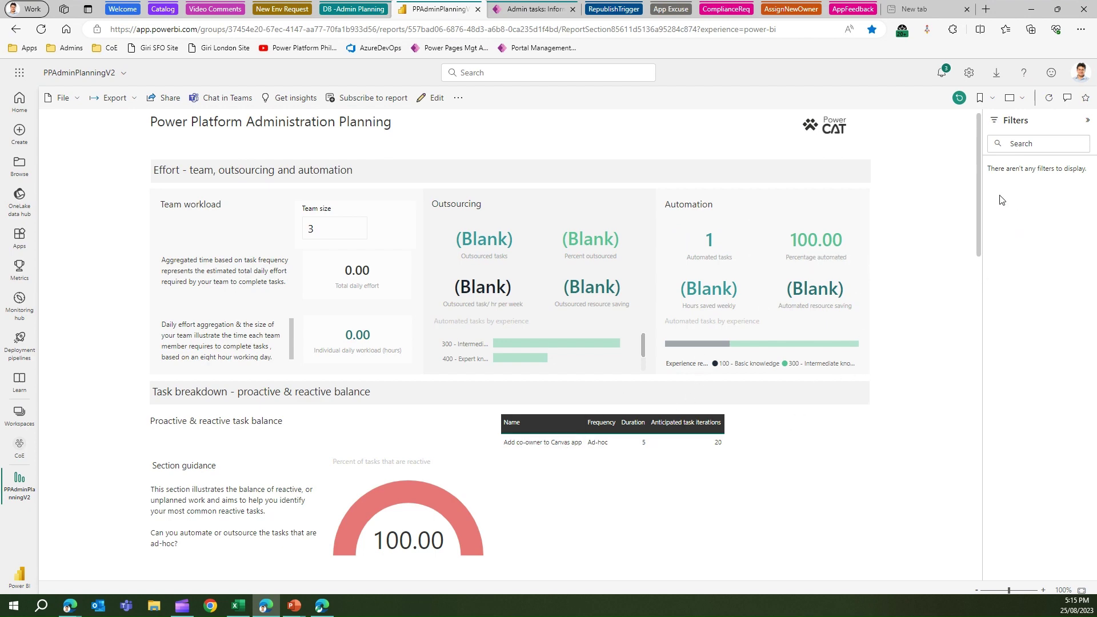
# - Scroll down to the Task overview donuts, then back up to the Effort figures (35.04 total, 11.68 per member)
pyautogui.moveTo(977, 194); pyautogui.dragTo(965, 443)
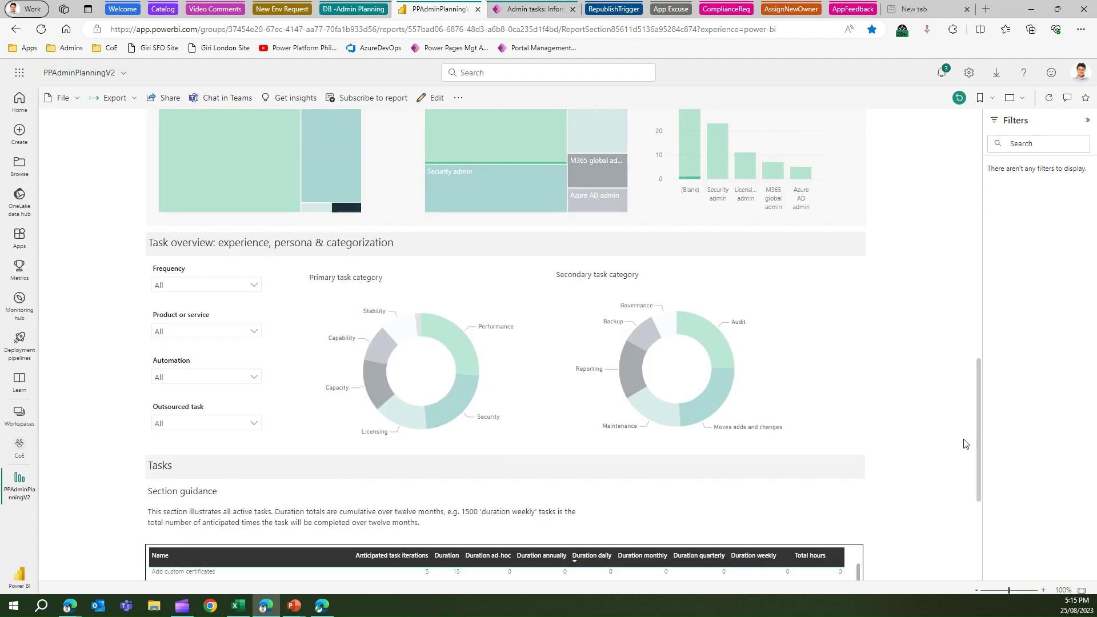
pyautogui.moveTo(420, 377)
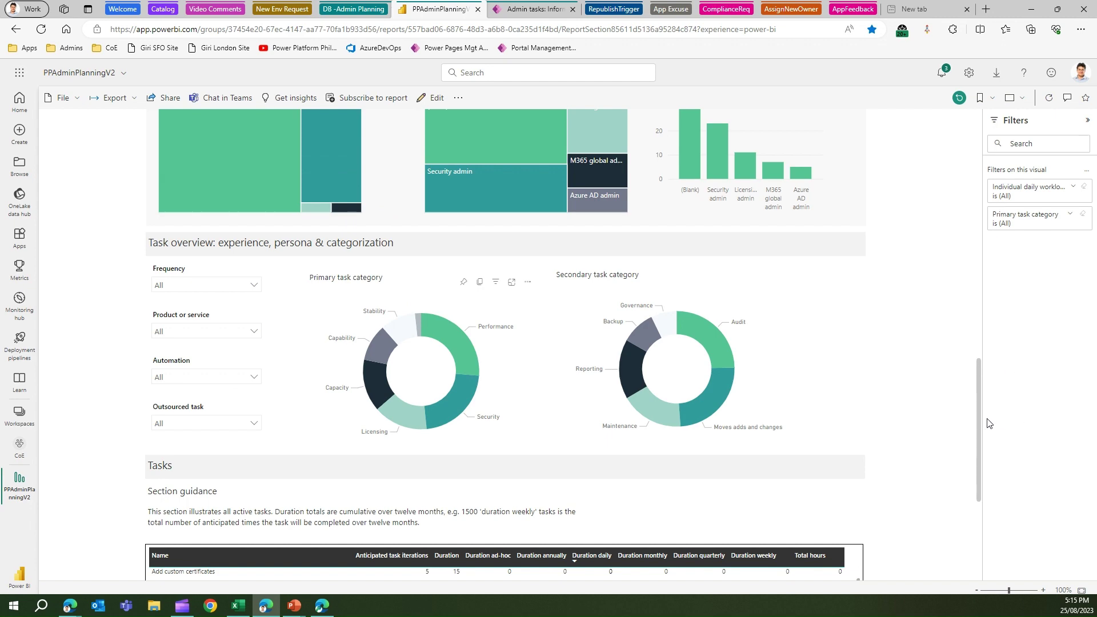
pyautogui.scroll(5, 979, 420)
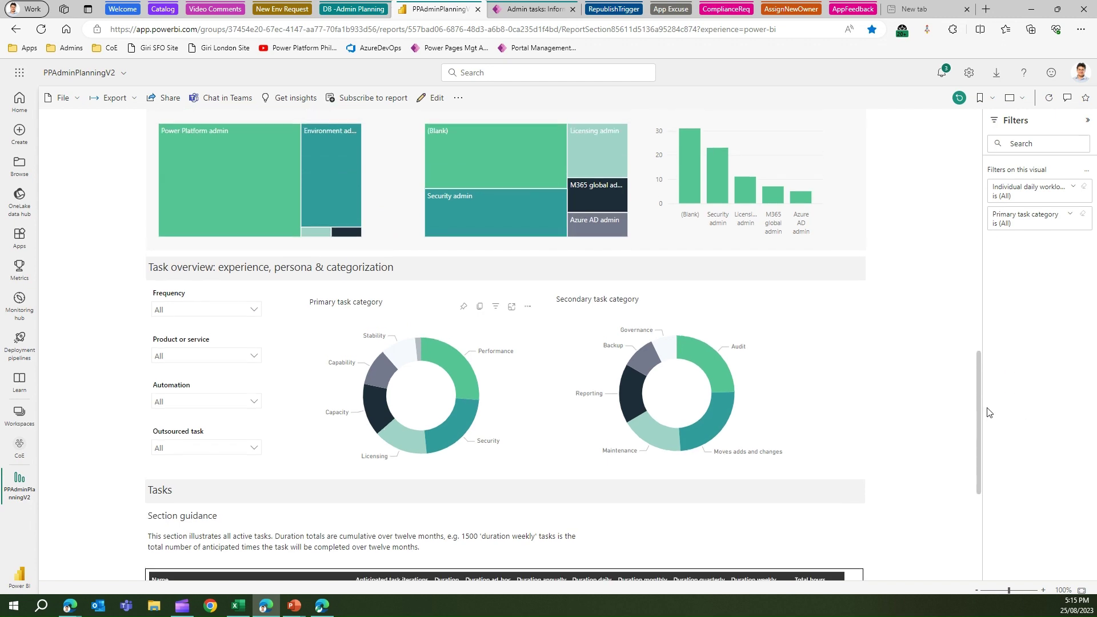
pyautogui.moveTo(979, 342); pyautogui.dragTo(950, 169)
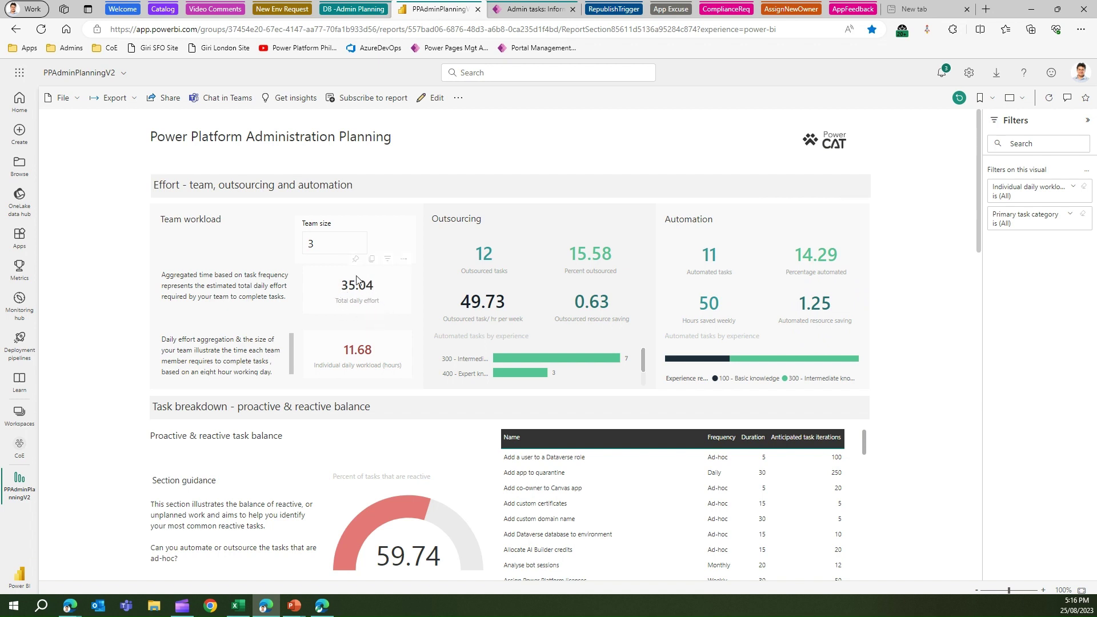
# - Change the Team size from 3 to 2 and review the report's updated 17.52-hour daily workload
pyautogui.moveTo(341, 252); pyautogui.dragTo(290, 242)
pyautogui.write('2')
pyautogui.click(430, 180)
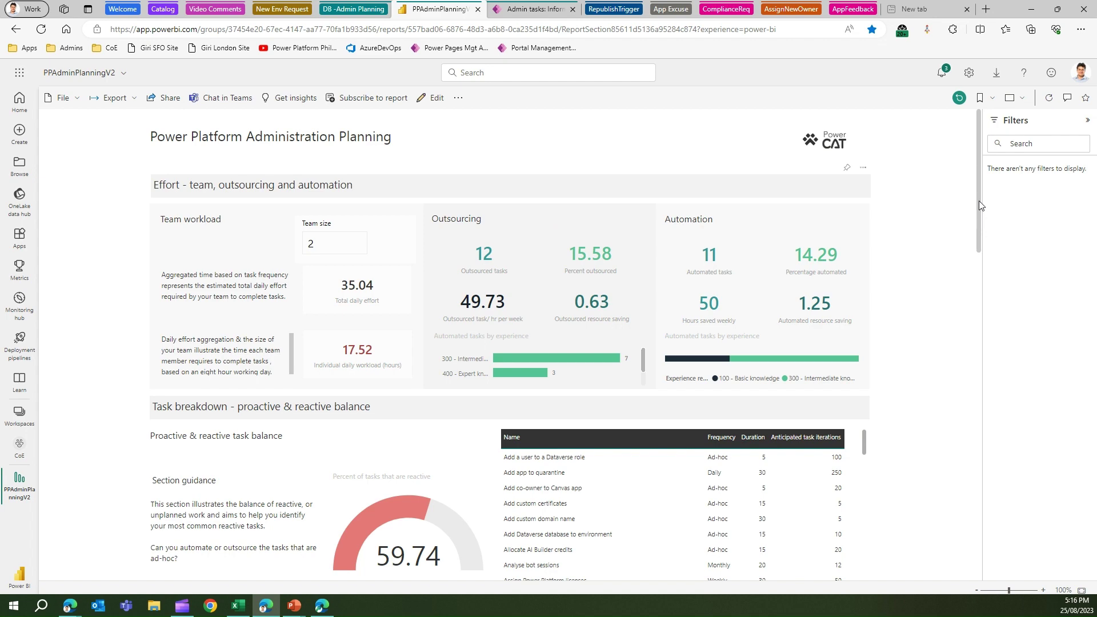
pyautogui.moveTo(978, 200); pyautogui.dragTo(975, 487)
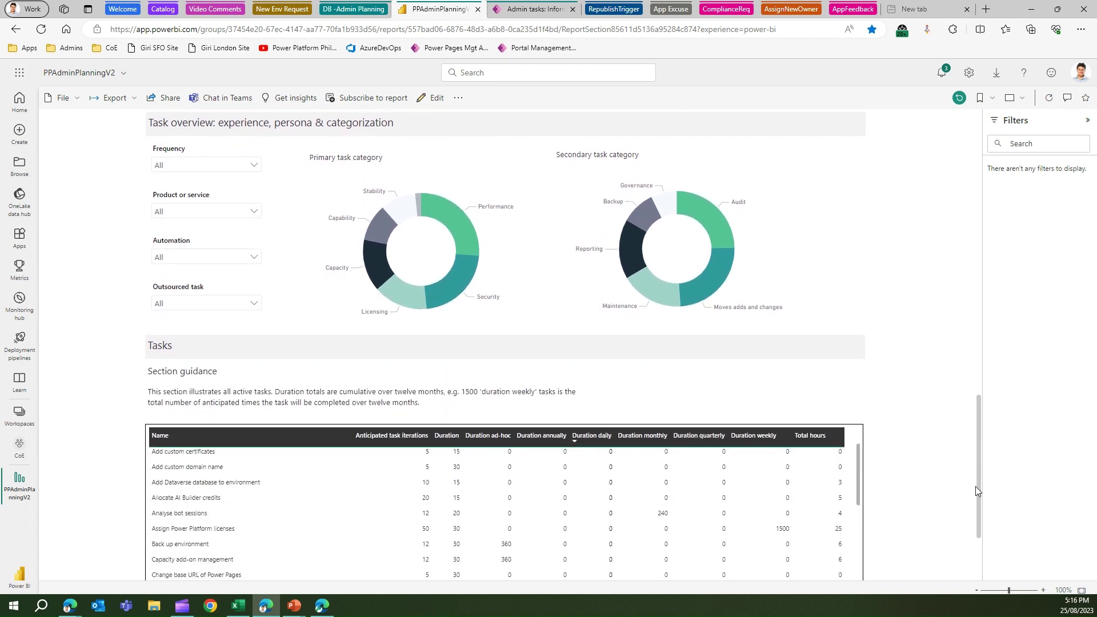
pyautogui.moveTo(975, 485); pyautogui.dragTo(974, 475)
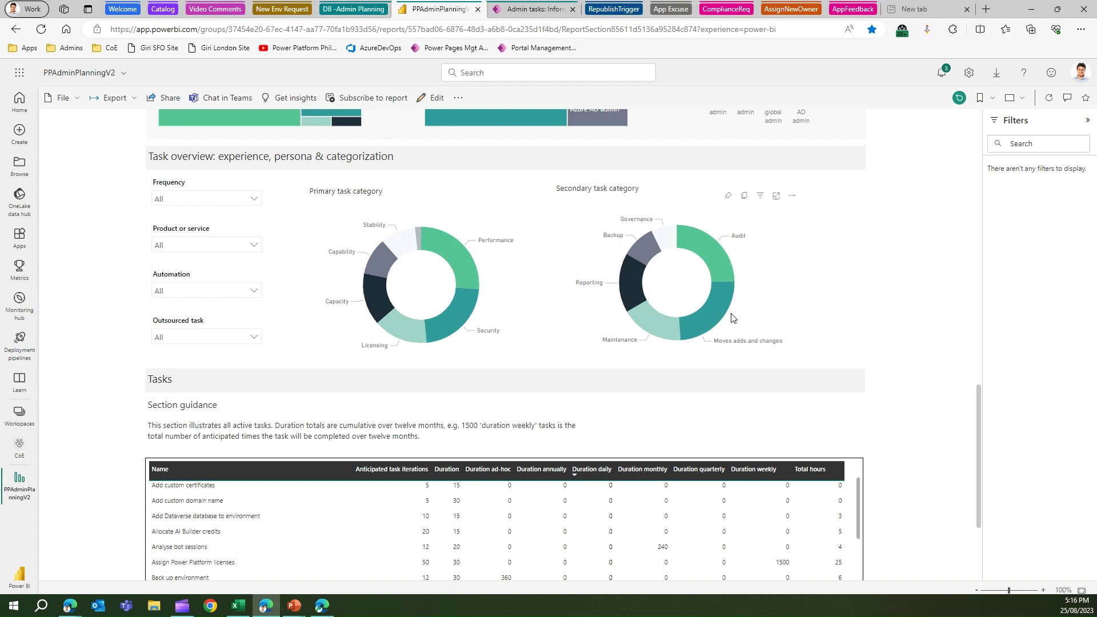
pyautogui.moveTo(979, 409); pyautogui.dragTo(976, 119)
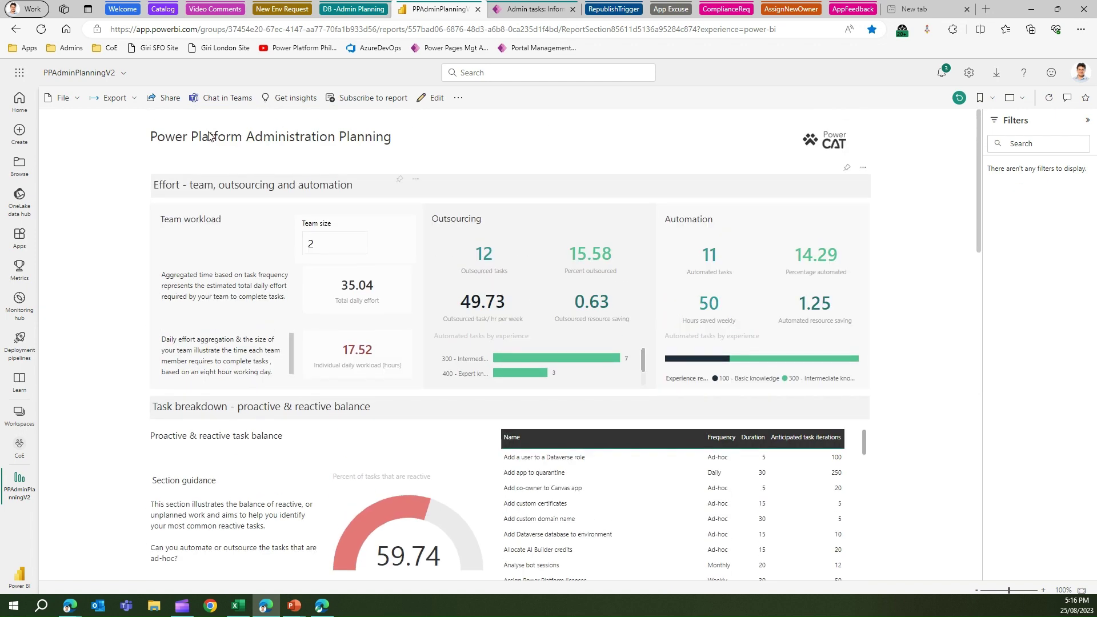